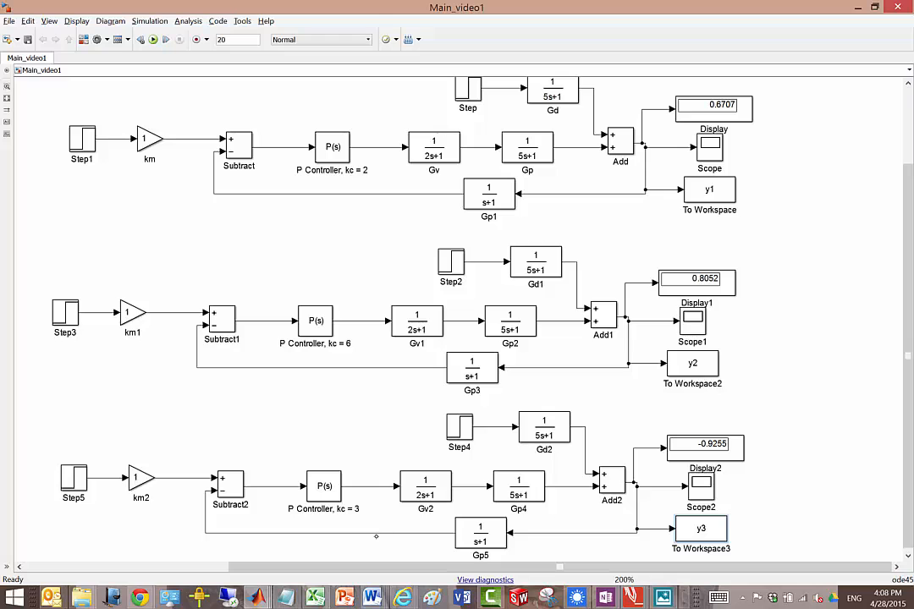
Step: Save a copy of the Simulink model under the file name Main_video2
{"action": "left_click", "coordinate": [10, 20]}
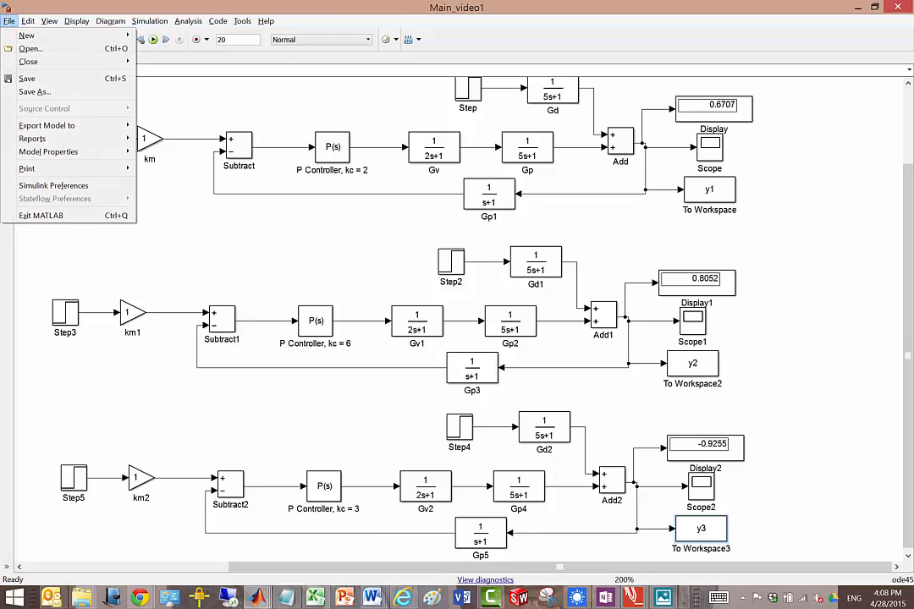
{"action": "left_click", "coordinate": [47, 90]}
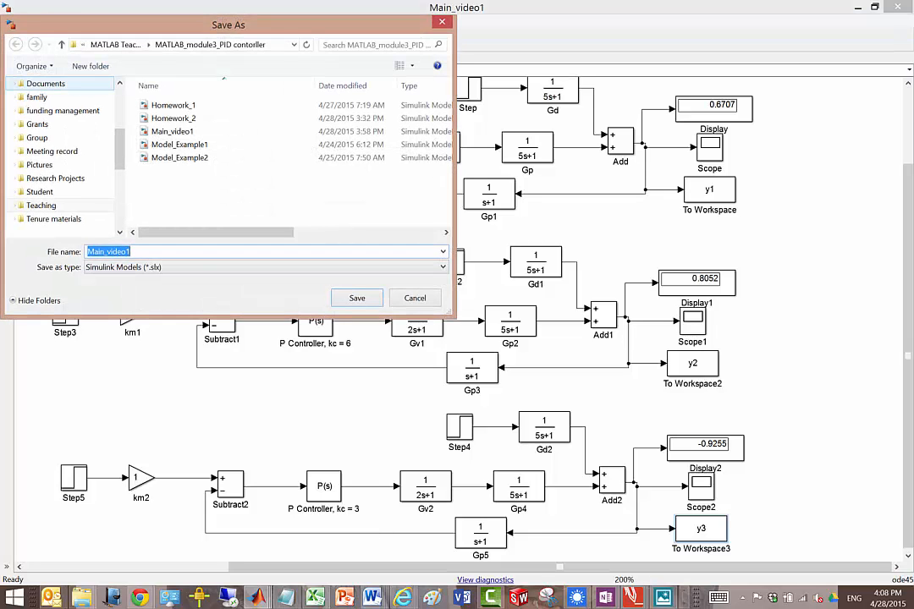
{"action": "left_click", "coordinate": [167, 264]}
{"action": "left_click", "coordinate": [168, 253]}
{"action": "left_click", "coordinate": [147, 251]}
{"action": "left_click", "coordinate": [147, 251]}
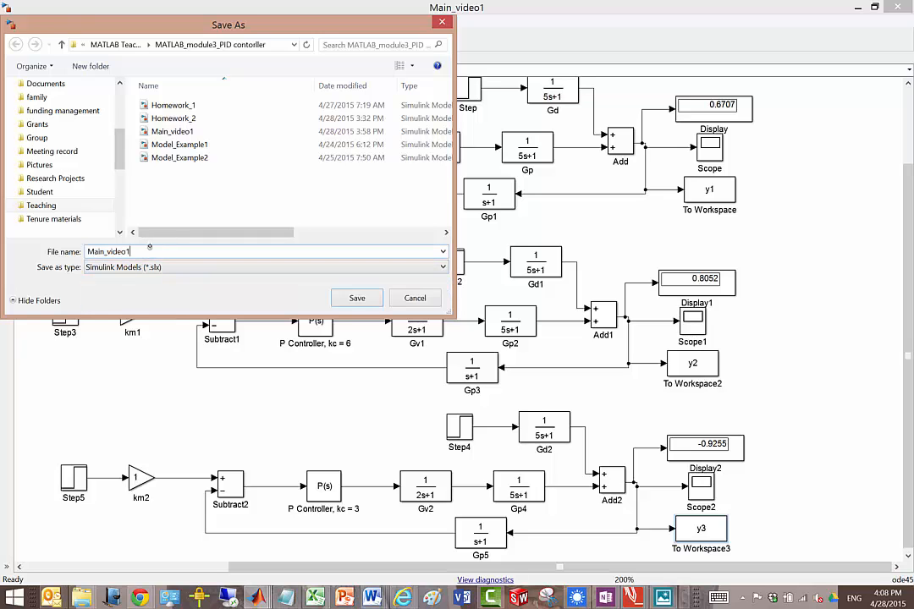
{"action": "key", "text": "BackSpace"}
{"action": "type", "text": "2"}
{"action": "left_click", "coordinate": [357, 298]}
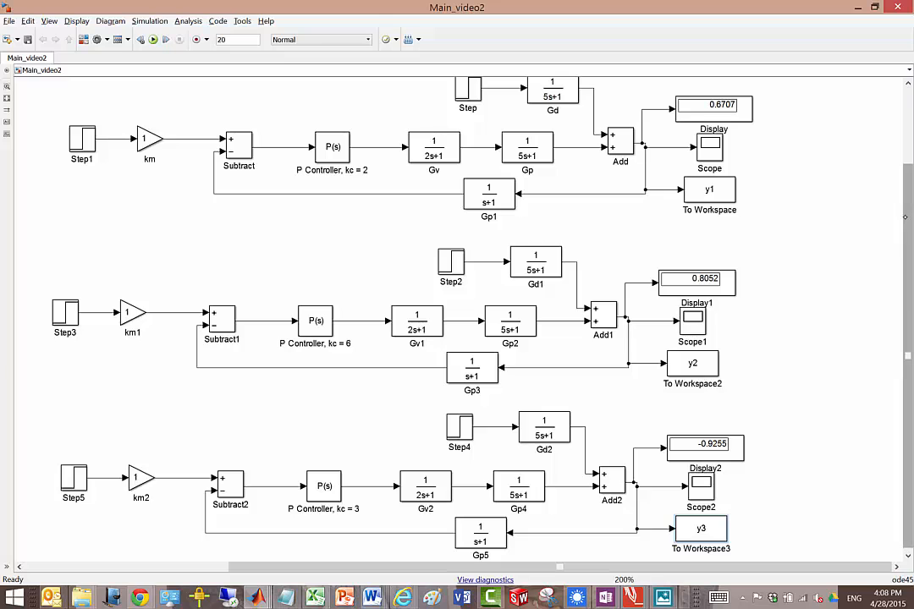
Step: Shrink the model window and arrange it below the Example 2 transfer functions in the PDF, so both can be used together
{"action": "scroll", "coordinate": [406, 279], "scroll_direction": "up", "scroll_amount": 3}
{"action": "scroll", "coordinate": [457, 313], "scroll_direction": "up", "scroll_amount": 1}
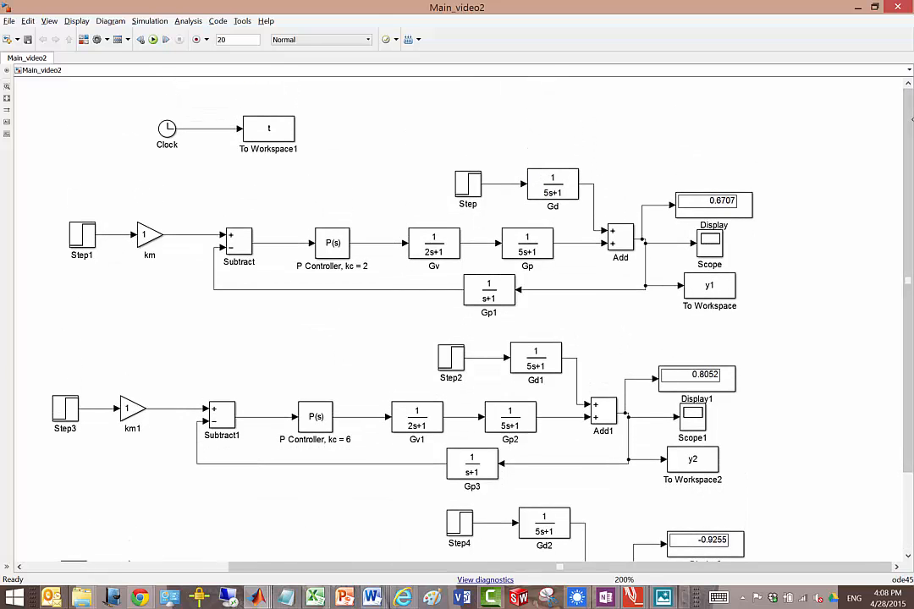
{"action": "left_click", "coordinate": [875, 7]}
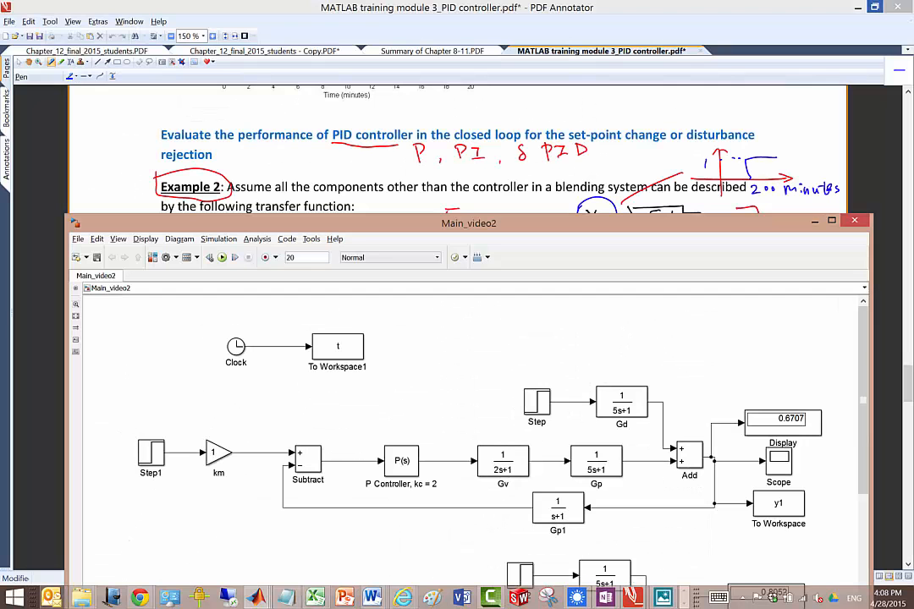
{"action": "left_click_drag", "start_coordinate": [550, 222], "coordinate": [567, 325]}
{"action": "left_click_drag", "start_coordinate": [908, 382], "coordinate": [908, 388]}
{"action": "key", "text": "alt+Tab"}
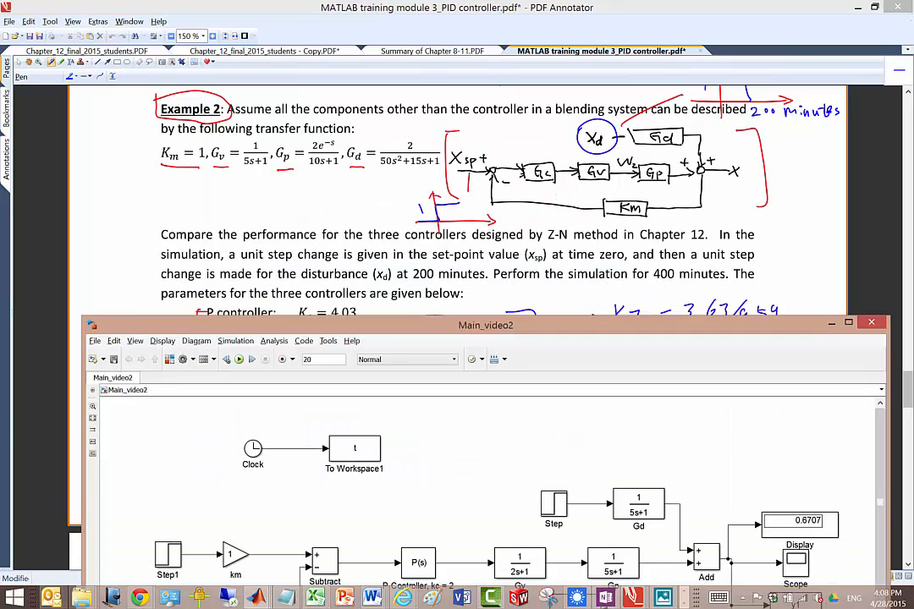
Step: Set the Gd transfer function's numerator to [2] and its denominator to [50 15 1]
{"action": "double_click", "coordinate": [638, 507]}
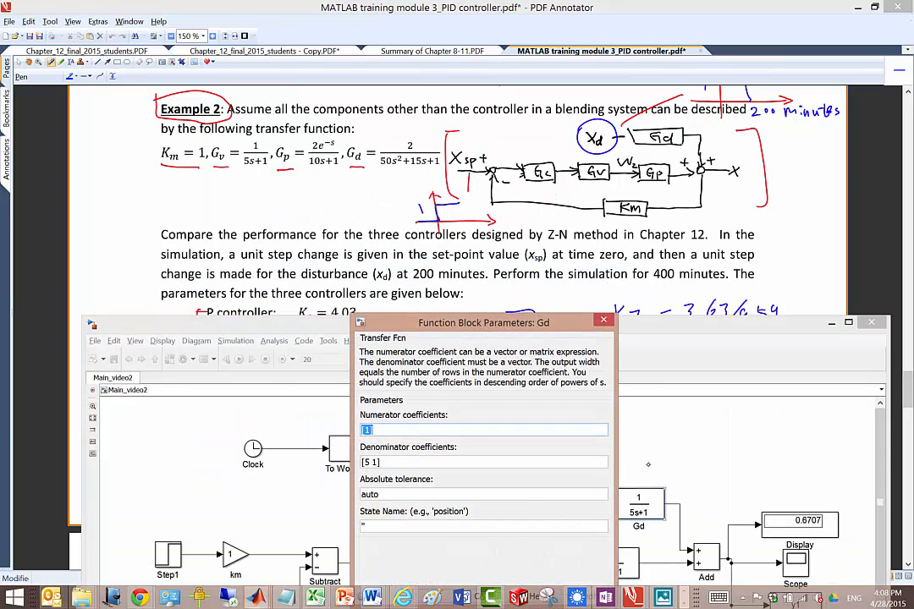
{"action": "left_click", "coordinate": [378, 428]}
{"action": "key", "text": "BackSpace"}
{"action": "type", "text": "2"}
{"action": "left_click", "coordinate": [373, 462]}
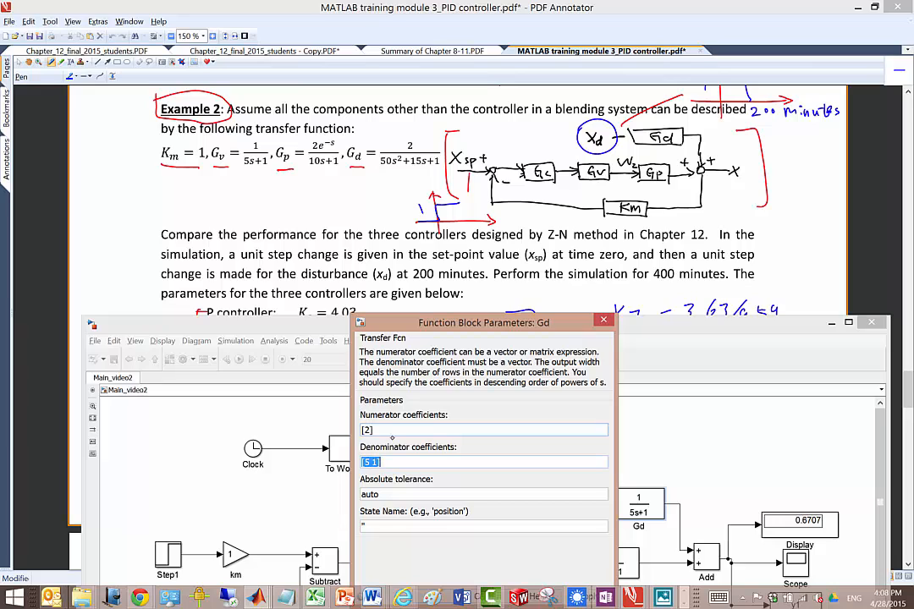
{"action": "left_click", "coordinate": [372, 463]}
{"action": "type", "text": "0 15"}
{"action": "key", "text": "Return"}
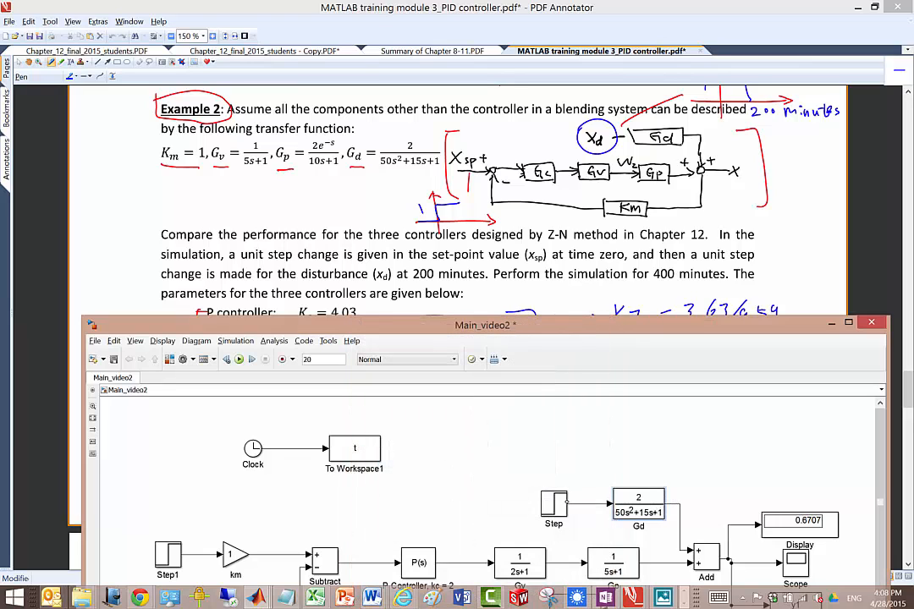
Step: Configure the disturbance Step block feeding Gd with a step time of 200 and a final value of 1
{"action": "double_click", "coordinate": [554, 504]}
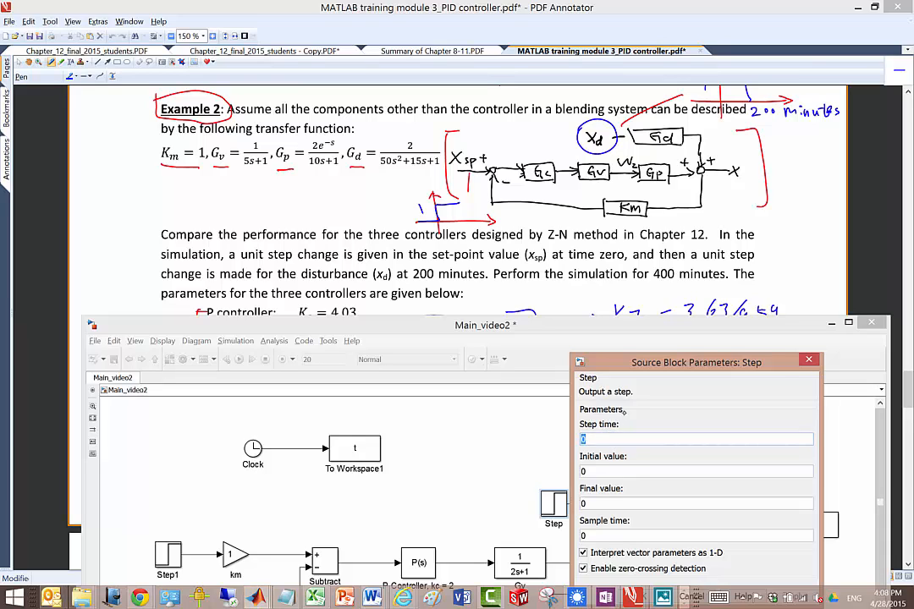
{"action": "type", "text": "200"}
{"action": "key", "text": "Tab"}
{"action": "key", "text": "Tab"}
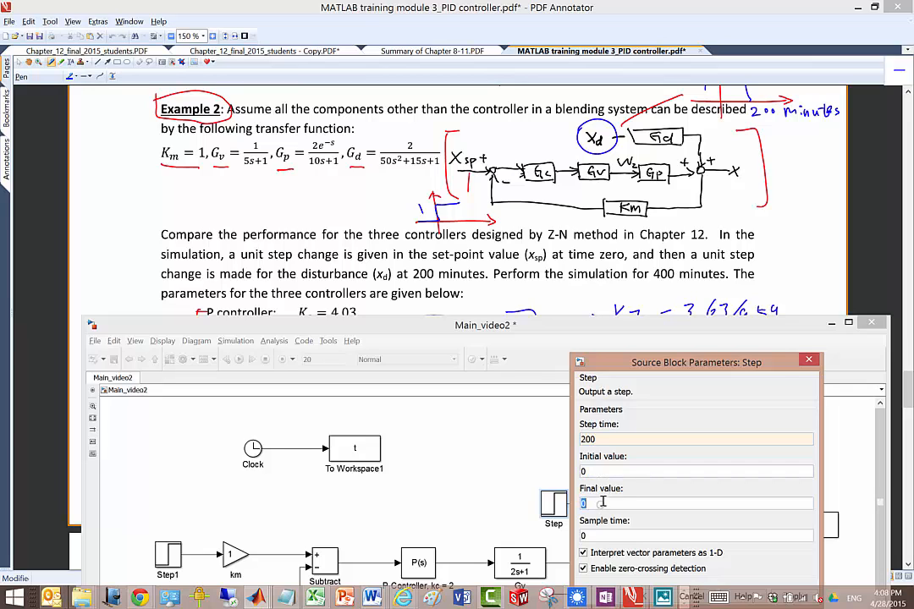
{"action": "type", "text": "1"}
{"action": "key", "text": "Return"}
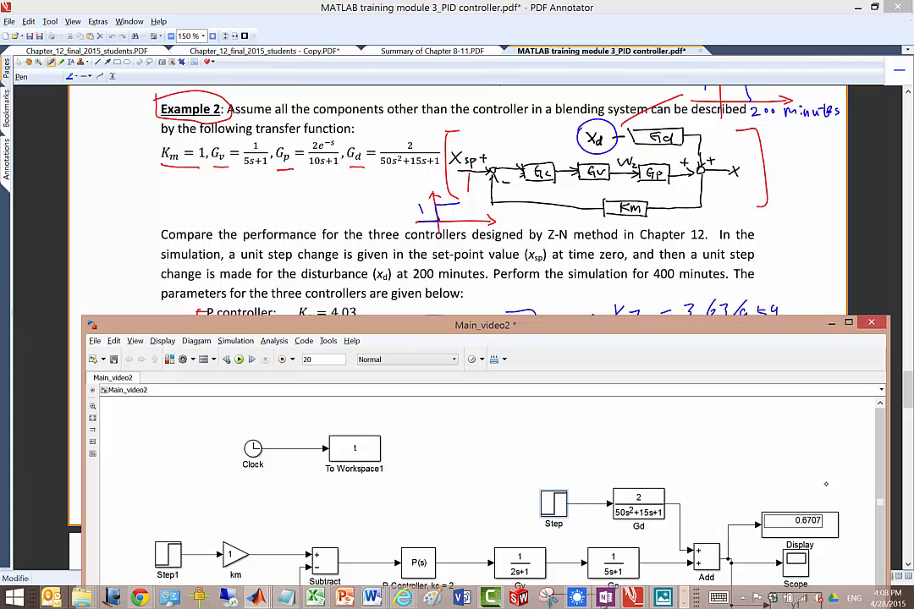
Step: Set the Gp transfer function's numerator to [2] and its denominator to [10 1]
{"action": "left_click_drag", "start_coordinate": [681, 325], "coordinate": [660, 287]}
{"action": "scroll", "coordinate": [834, 478], "scroll_direction": "down", "scroll_amount": 2}
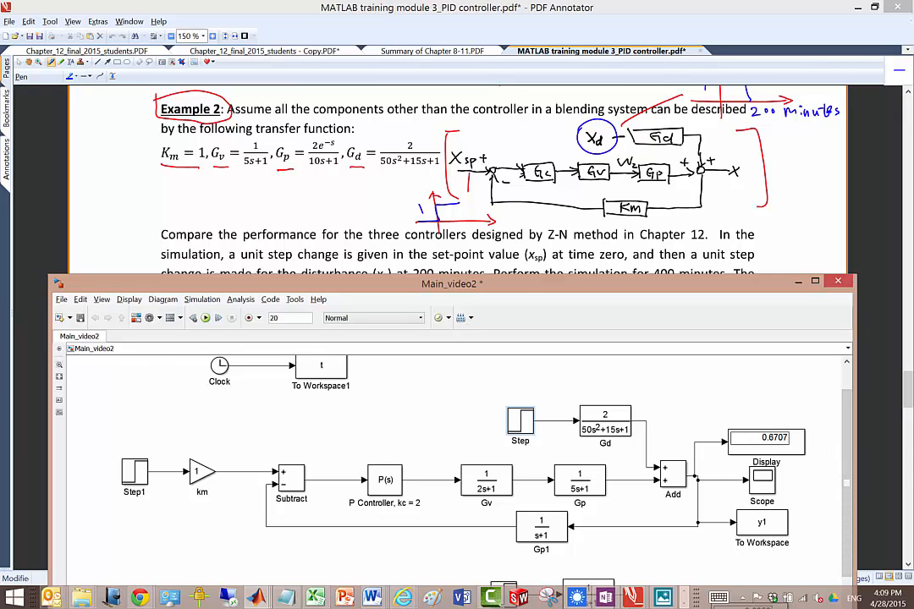
{"action": "double_click", "coordinate": [581, 478]}
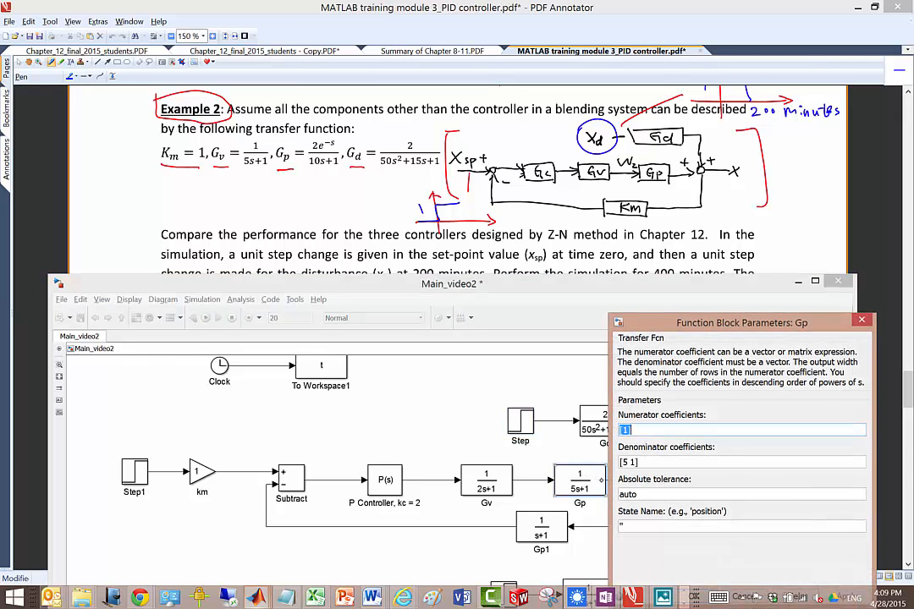
{"action": "double_click", "coordinate": [625, 431]}
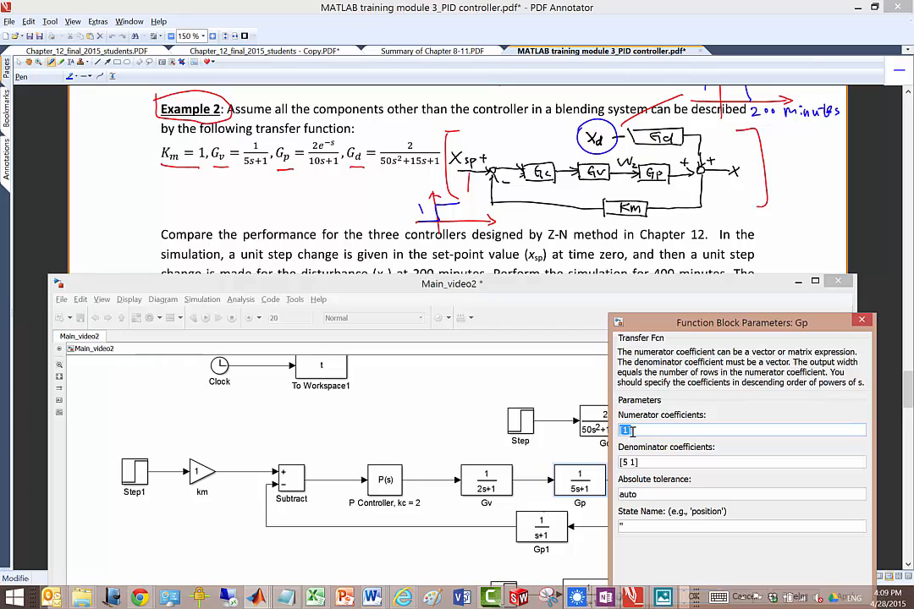
{"action": "left_click", "coordinate": [636, 430]}
{"action": "key", "text": "Left"}
{"action": "key", "text": "BackSpace"}
{"action": "type", "text": "2"}
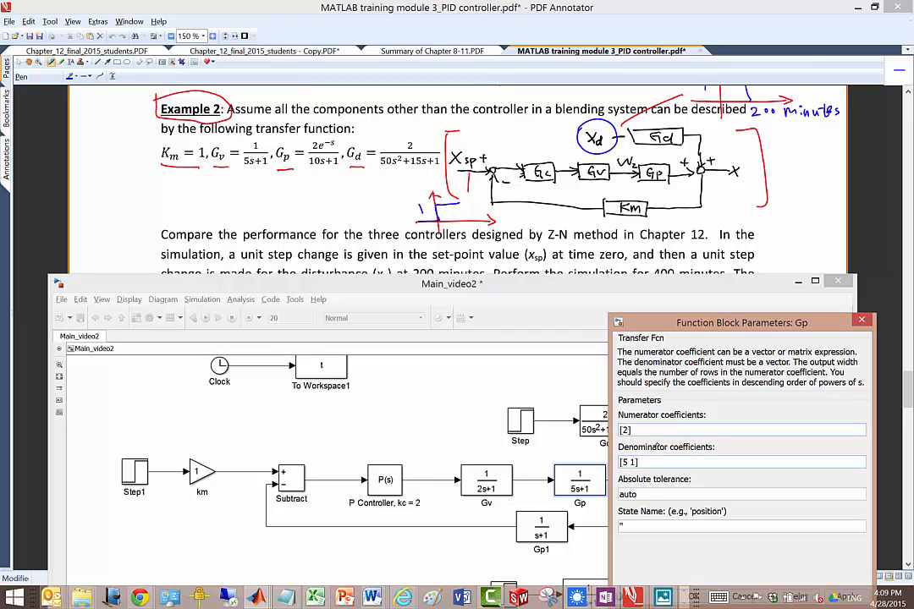
{"action": "left_click", "coordinate": [629, 462]}
{"action": "key", "text": "BackSpace"}
{"action": "type", "text": "10"}
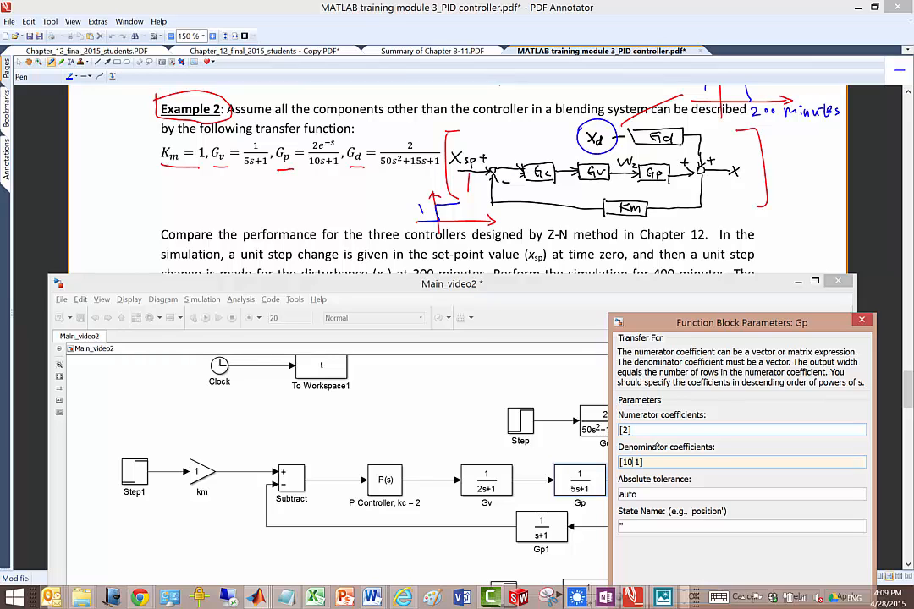
{"action": "key", "text": "Return"}
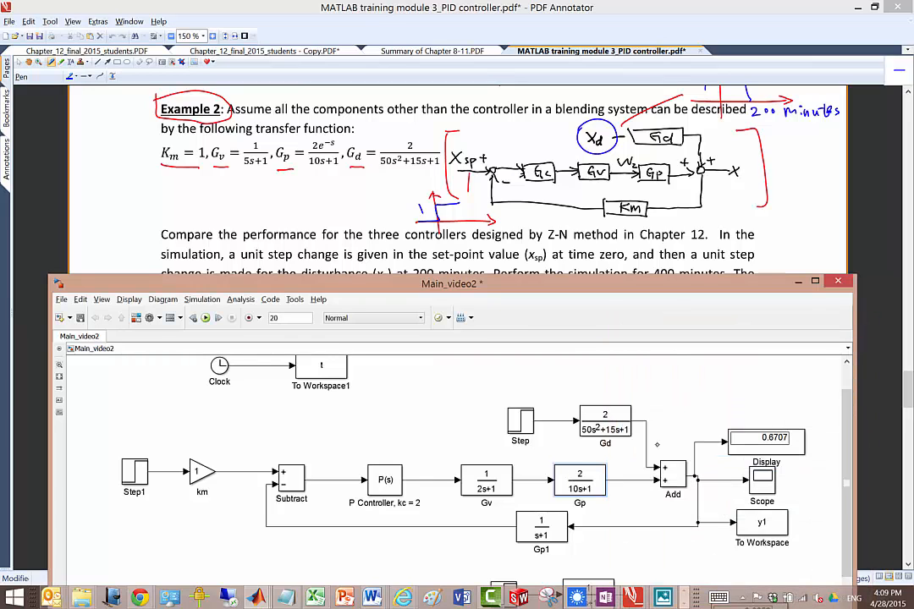
Step: Shift Gv and Gp toward the P controller and insert a Transport Delay block from the Continuous library between Gp and Add
{"action": "left_click_drag", "start_coordinate": [487, 480], "coordinate": [453, 480]}
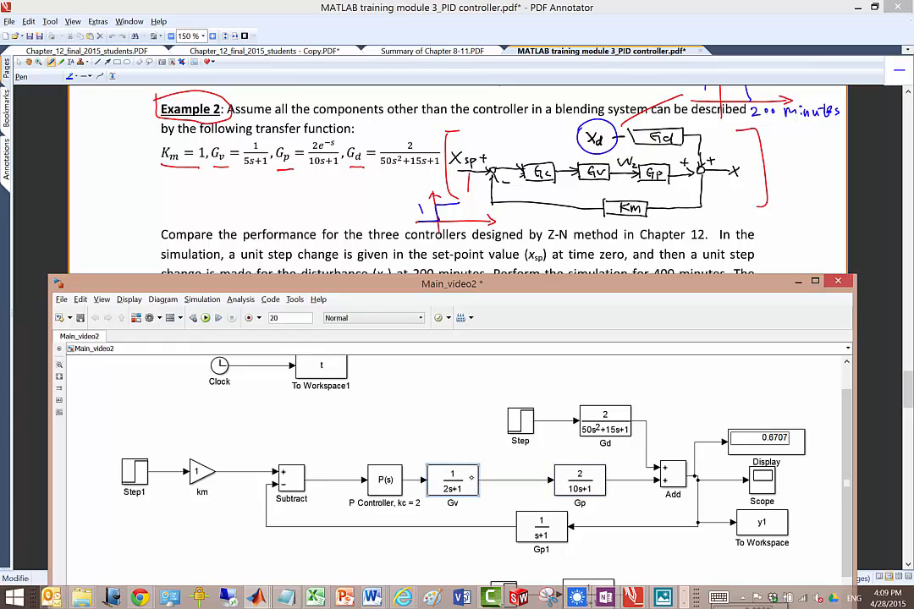
{"action": "left_click_drag", "start_coordinate": [571, 475], "coordinate": [533, 476]}
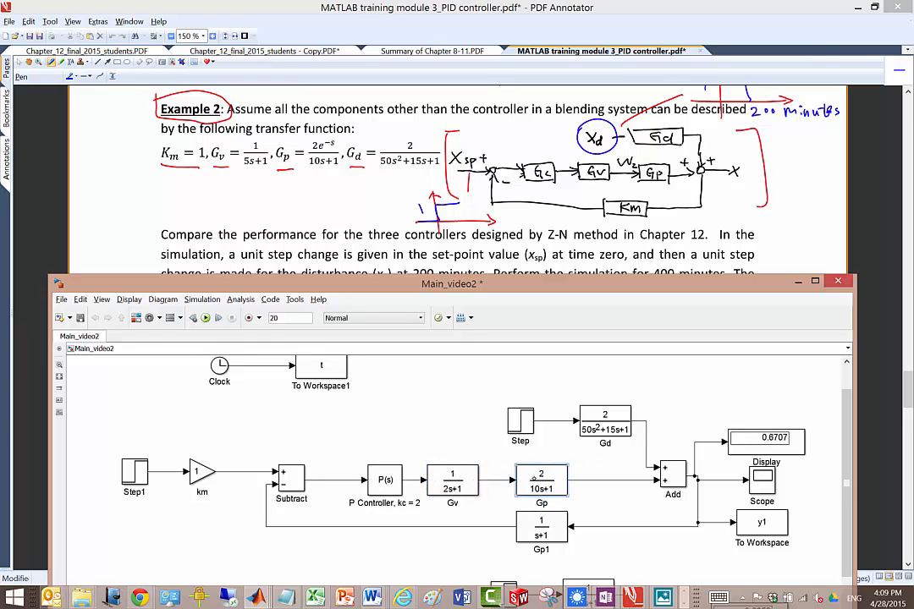
{"action": "key", "text": "ctrl+shift+l"}
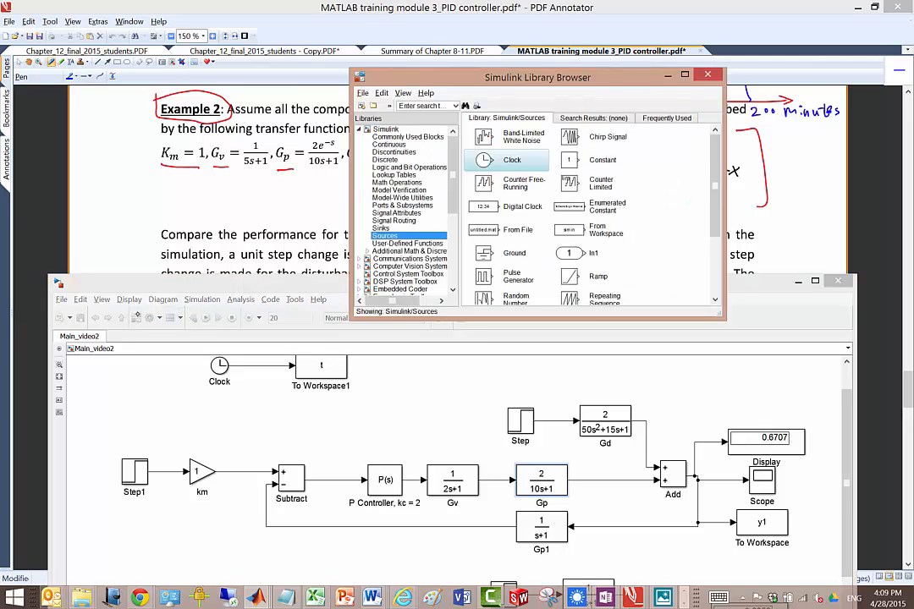
{"action": "left_click", "coordinate": [391, 144]}
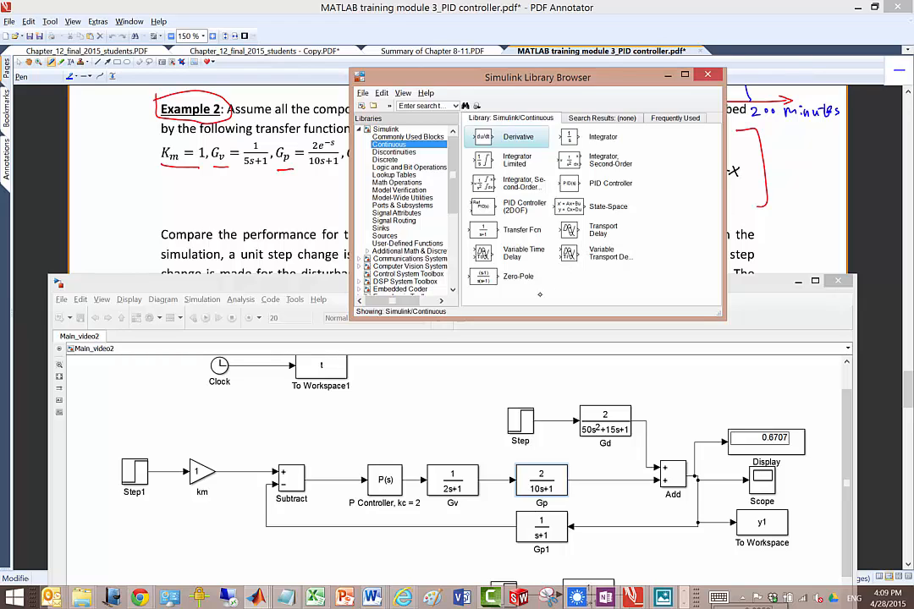
{"action": "left_click", "coordinate": [593, 237]}
{"action": "left_click_drag", "start_coordinate": [571, 229], "coordinate": [608, 479]}
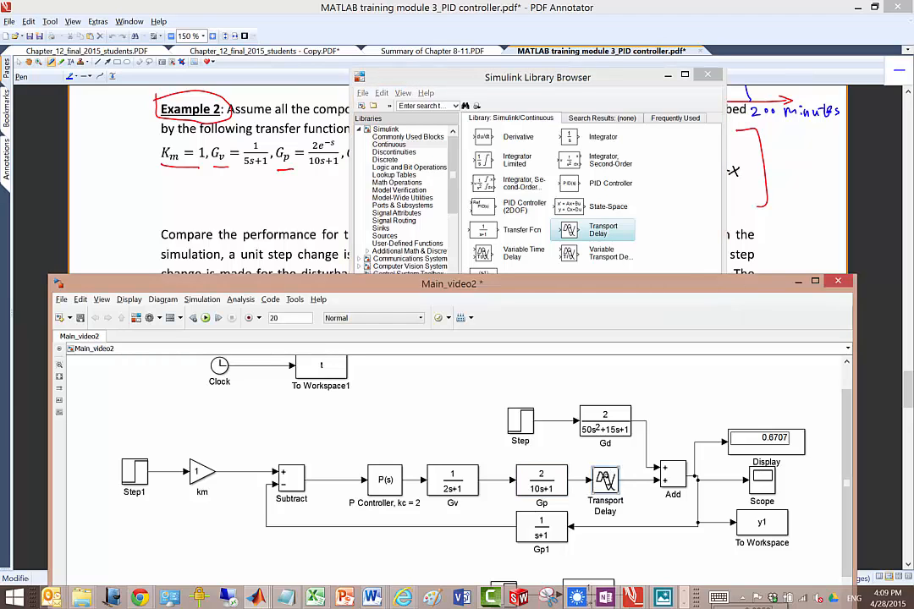
Step: Set the Transport Delay block's time delay to 1 and minimize the library browser
{"action": "double_click", "coordinate": [606, 480]}
{"action": "type", "text": "2"}
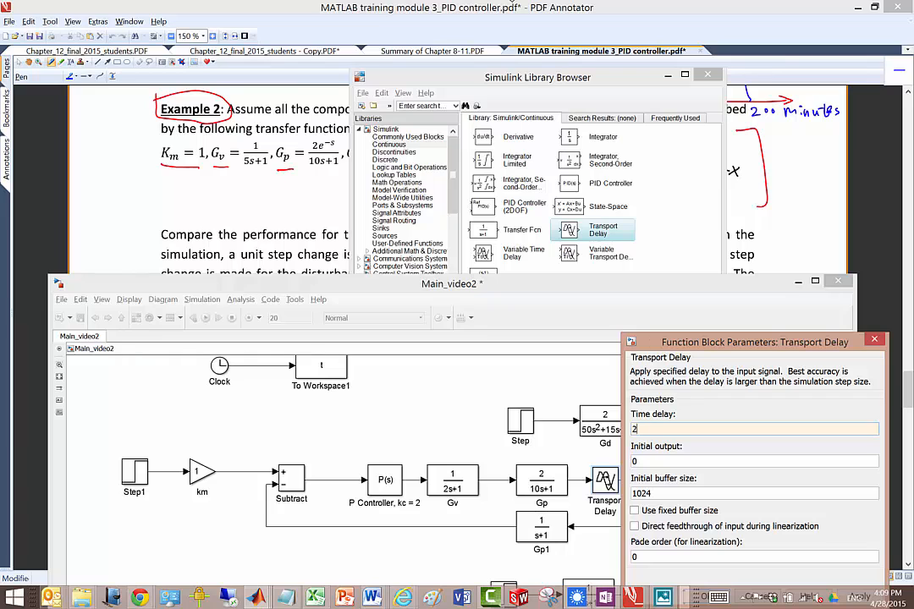
{"action": "key", "text": "BackSpace"}
{"action": "type", "text": "1"}
{"action": "key", "text": "Return"}
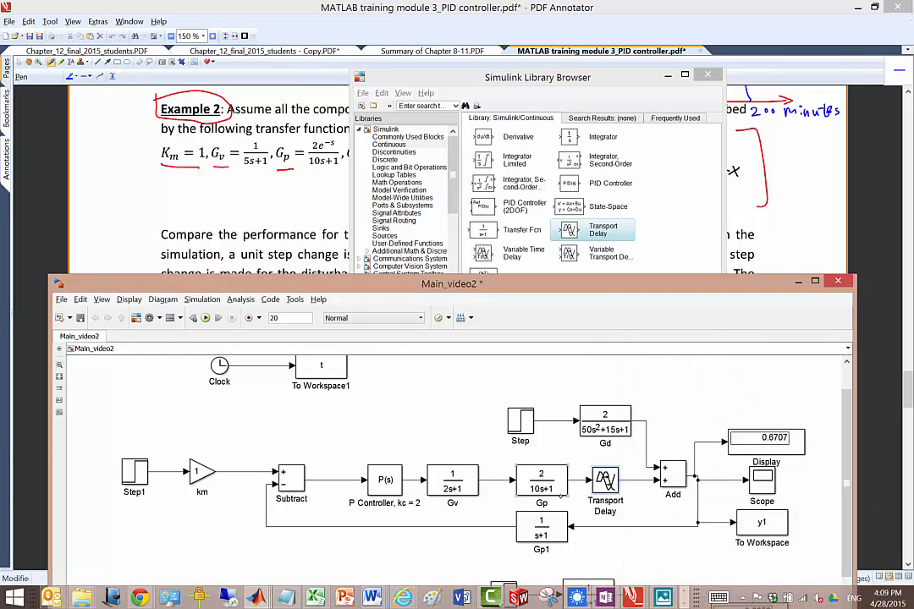
{"action": "double_click", "coordinate": [609, 479]}
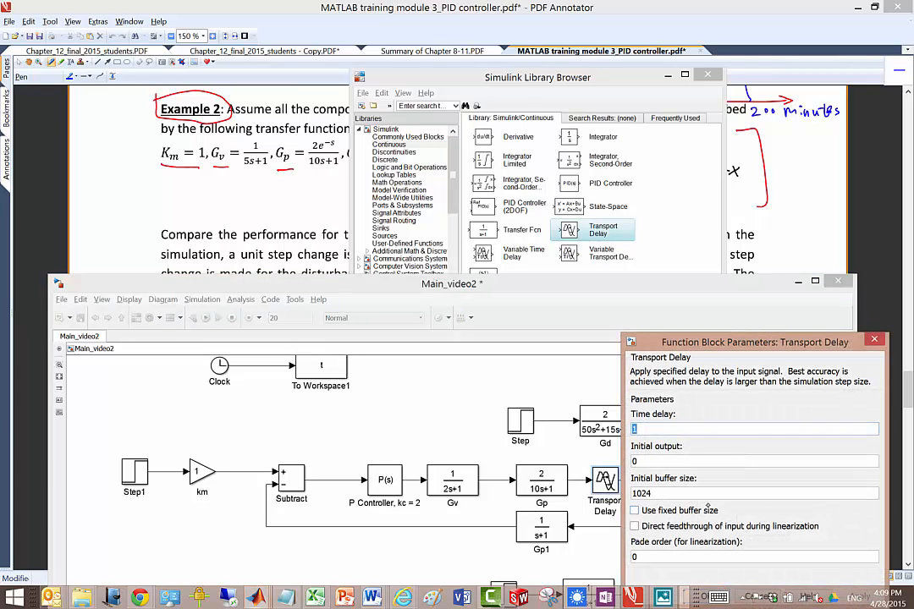
{"action": "key", "text": "Return"}
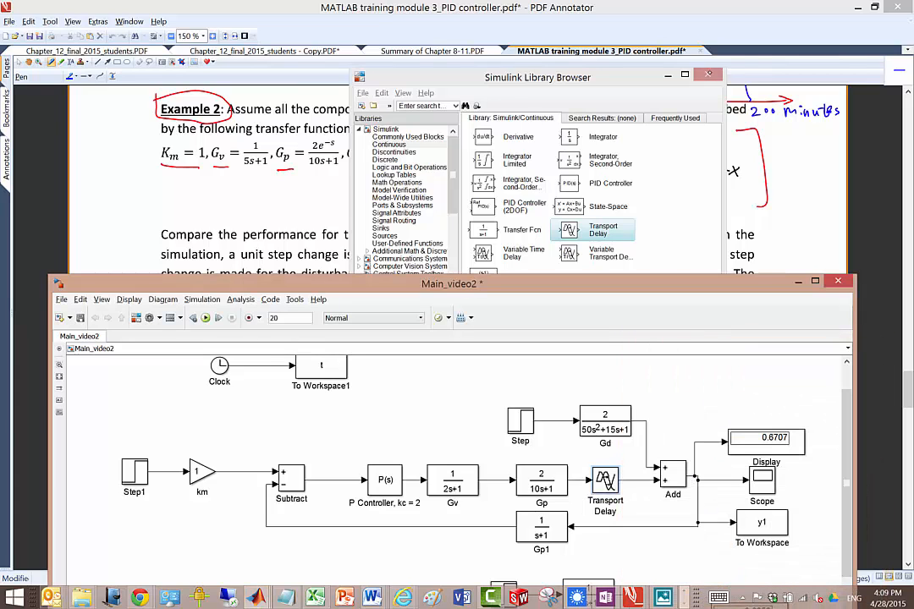
{"action": "left_click", "coordinate": [667, 75]}
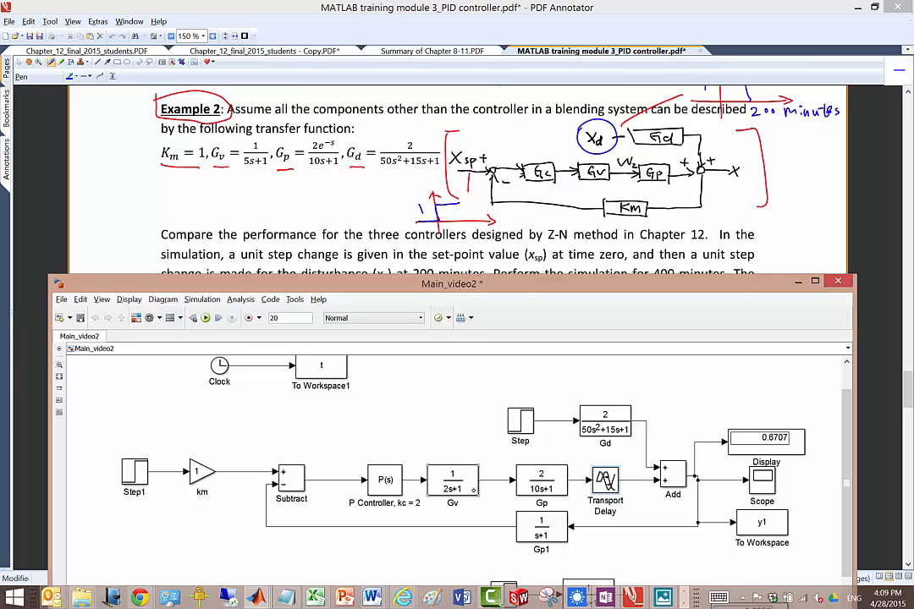
Step: Set the Gv transfer function's denominator coefficients to [5 1]
{"action": "double_click", "coordinate": [464, 480]}
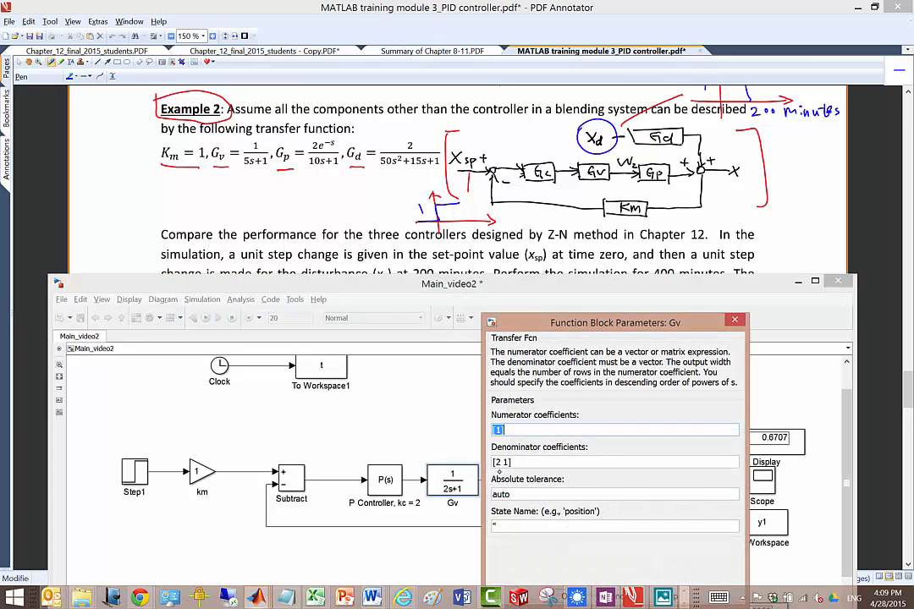
{"action": "left_click", "coordinate": [502, 463]}
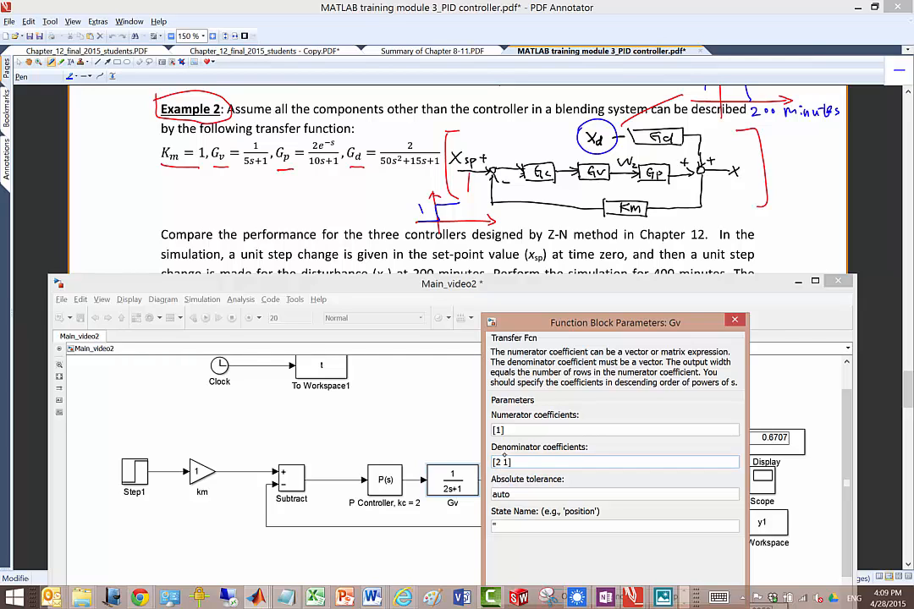
{"action": "key", "text": "BackSpace"}
{"action": "type", "text": "5"}
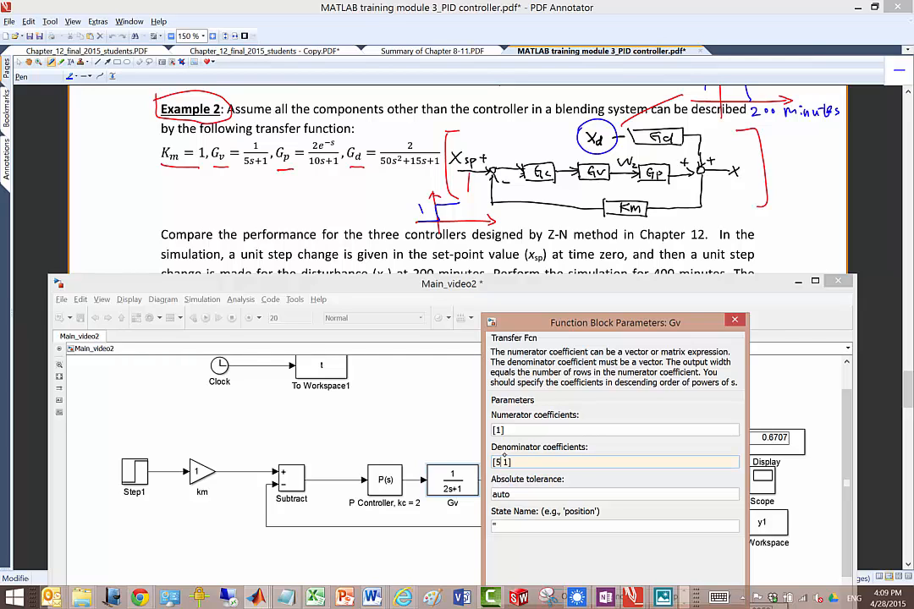
{"action": "key", "text": "Return"}
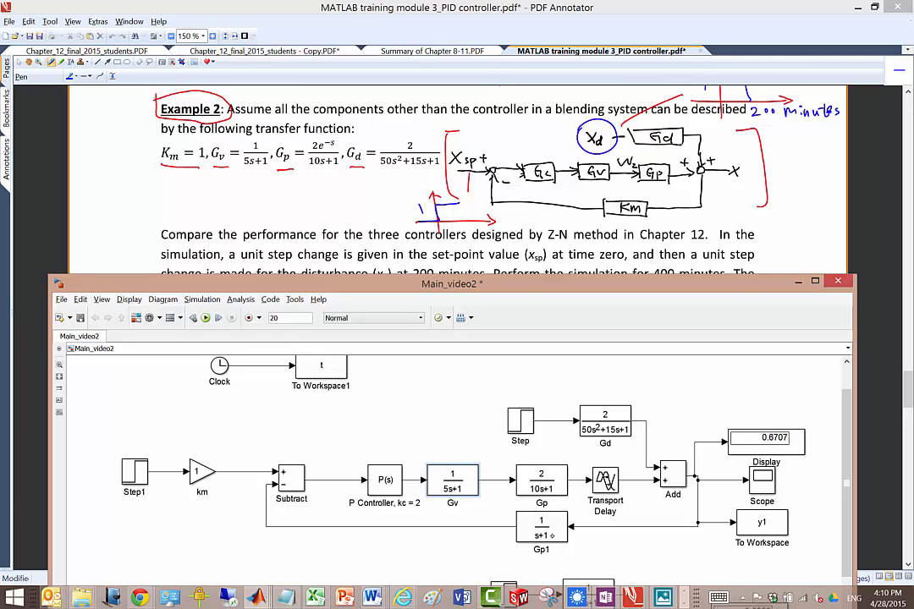
Step: Delete the km gain block between Step1 and Subtract, along with its line into Subtract
{"action": "double_click", "coordinate": [542, 529]}
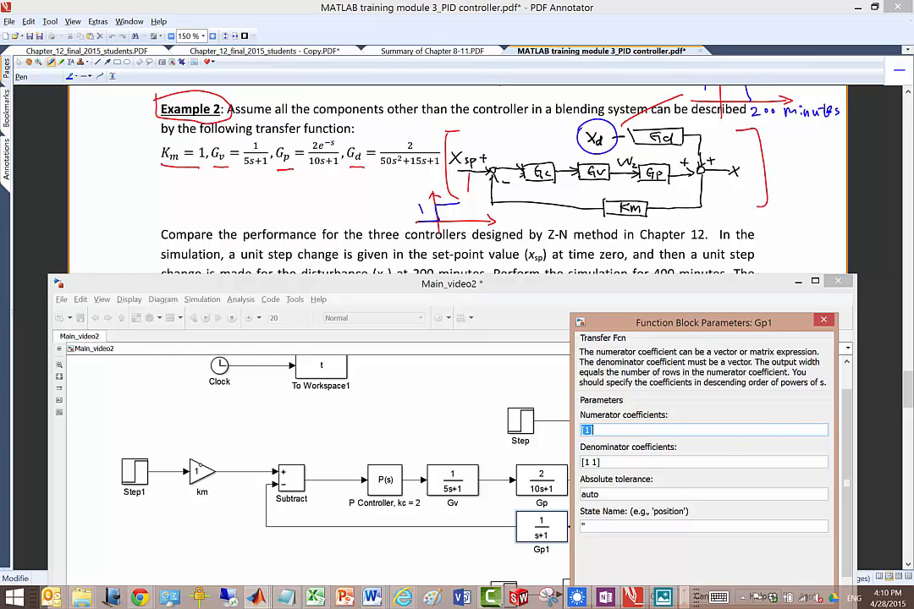
{"action": "left_click", "coordinate": [197, 471]}
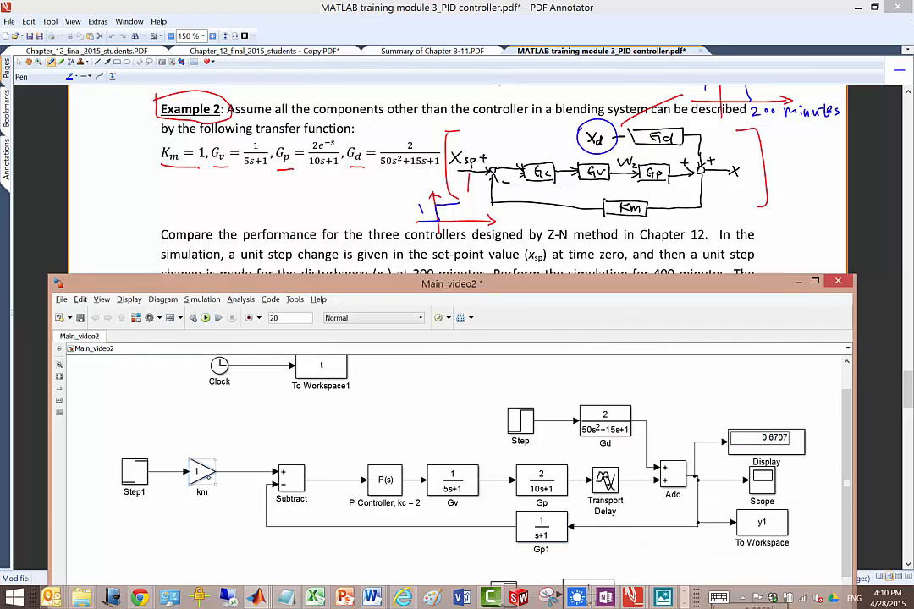
{"action": "key", "text": "Delete"}
{"action": "left_click_drag", "start_coordinate": [189, 467], "coordinate": [213, 469]}
{"action": "left_click", "coordinate": [248, 472]}
{"action": "key", "text": "Delete"}
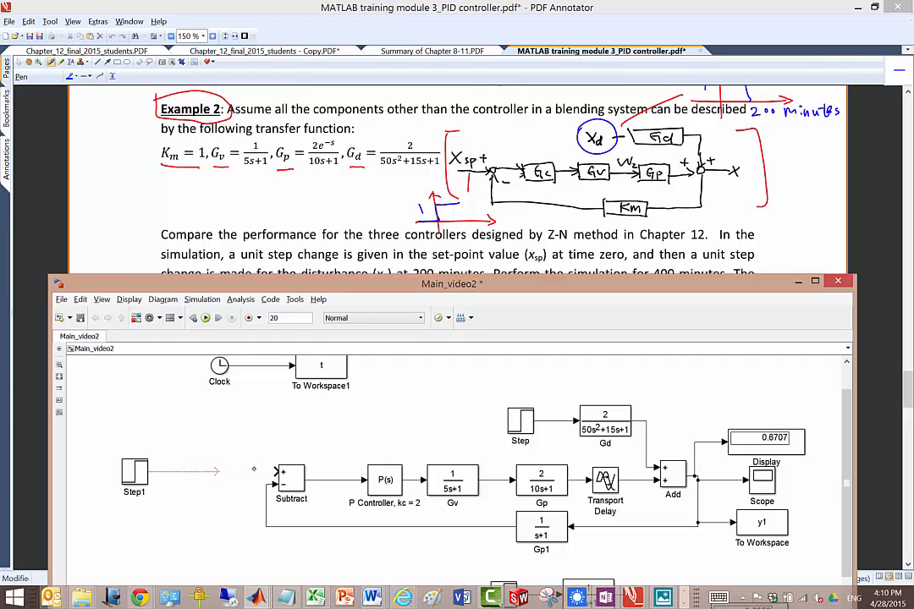
Step: Connect Step1 to the Subtract block's plus input and set the Gp1 transfer function's denominator coefficients to [1]
{"action": "left_click_drag", "start_coordinate": [223, 466], "coordinate": [275, 472]}
{"action": "double_click", "coordinate": [550, 534]}
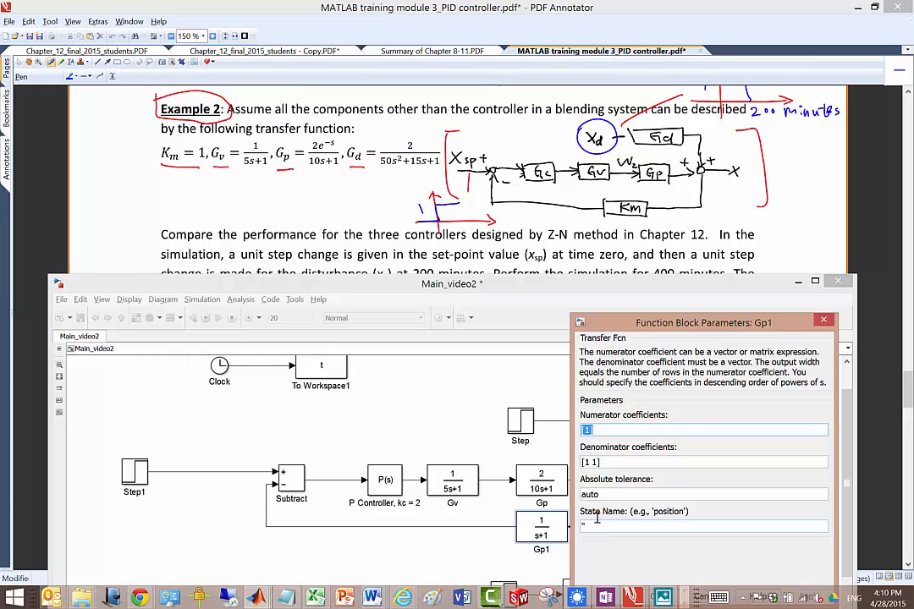
{"action": "triple_click", "coordinate": [595, 462]}
{"action": "left_click", "coordinate": [595, 462]}
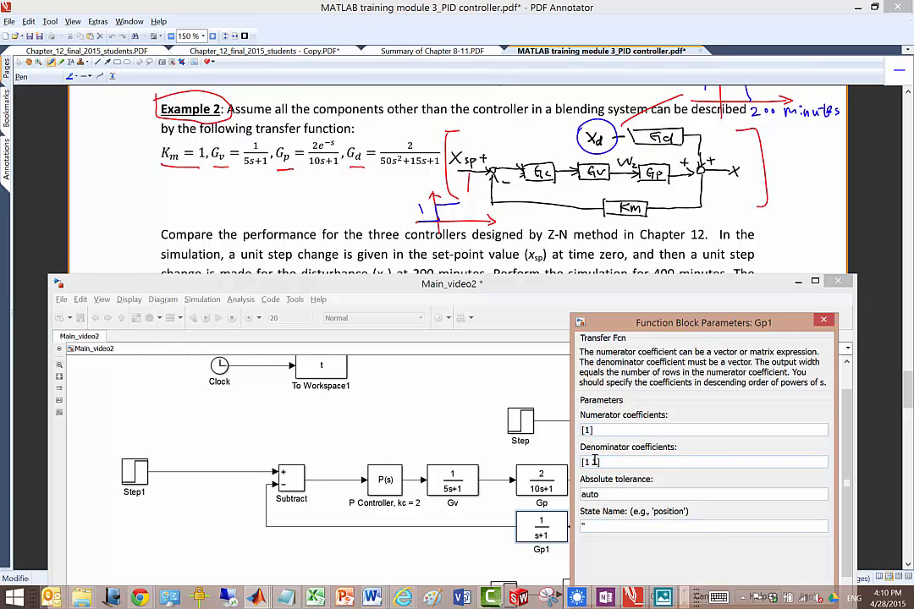
{"action": "key", "text": "BackSpace"}
{"action": "key", "text": "BackSpace"}
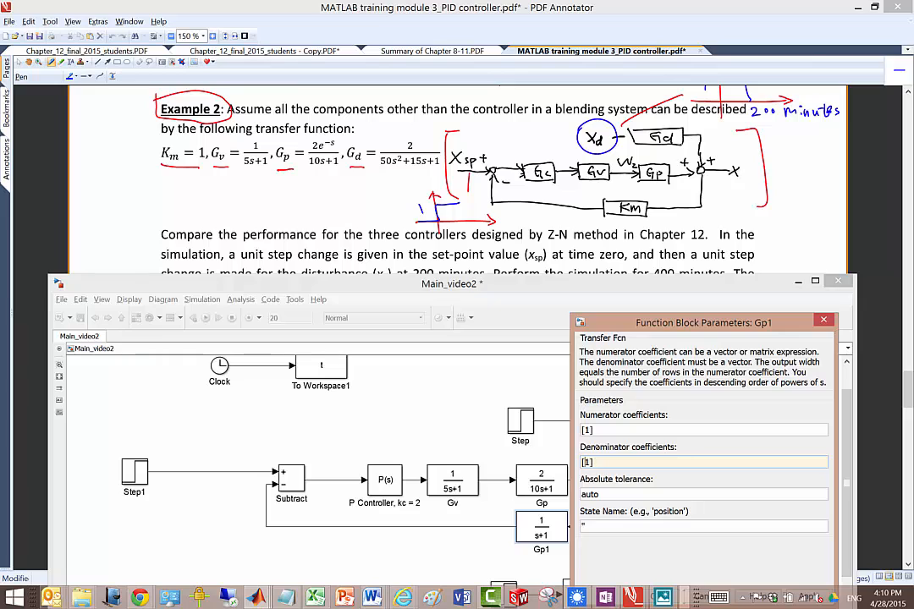
{"action": "key", "text": "Return"}
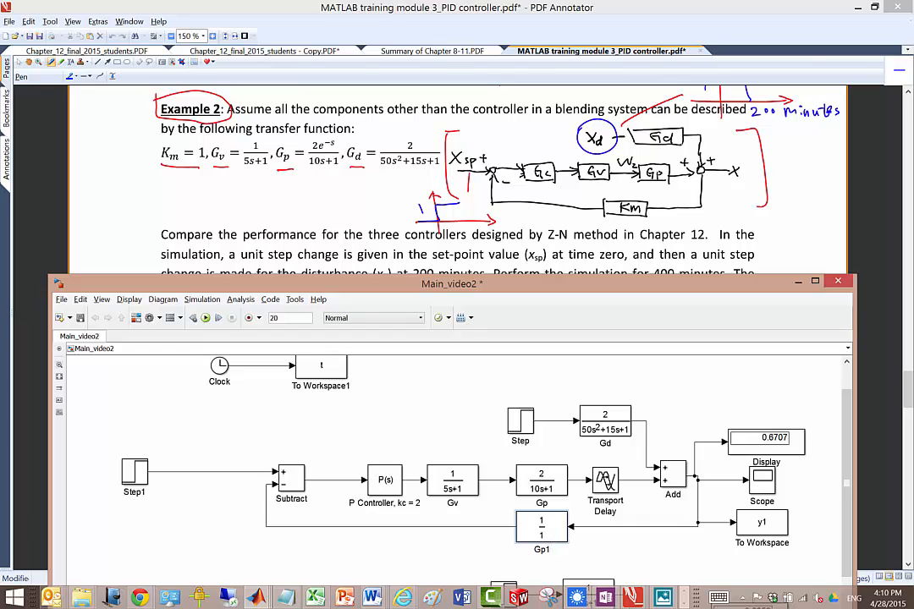
Step: Rename the Gp1 feedback block as Km
{"action": "key", "text": "BackSpace"}
{"action": "key", "text": "BackSpace"}
{"action": "key", "text": "BackSpace"}
{"action": "type", "text": "Km"}
Step: Uncover the Z-N controller settings in the PDF and set the P controller's proportional gain to 4.03
{"action": "left_click_drag", "start_coordinate": [666, 281], "coordinate": [668, 344]}
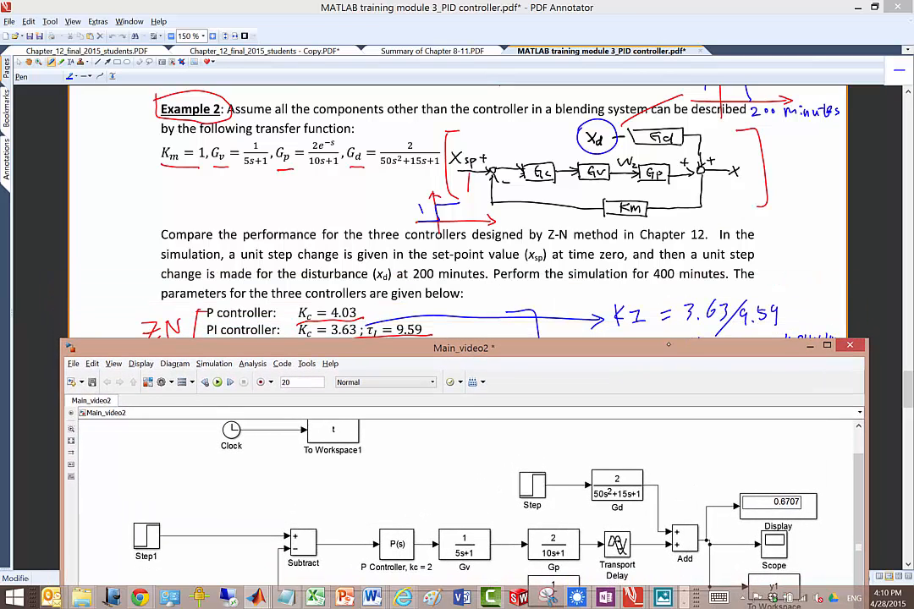
{"action": "double_click", "coordinate": [397, 544]}
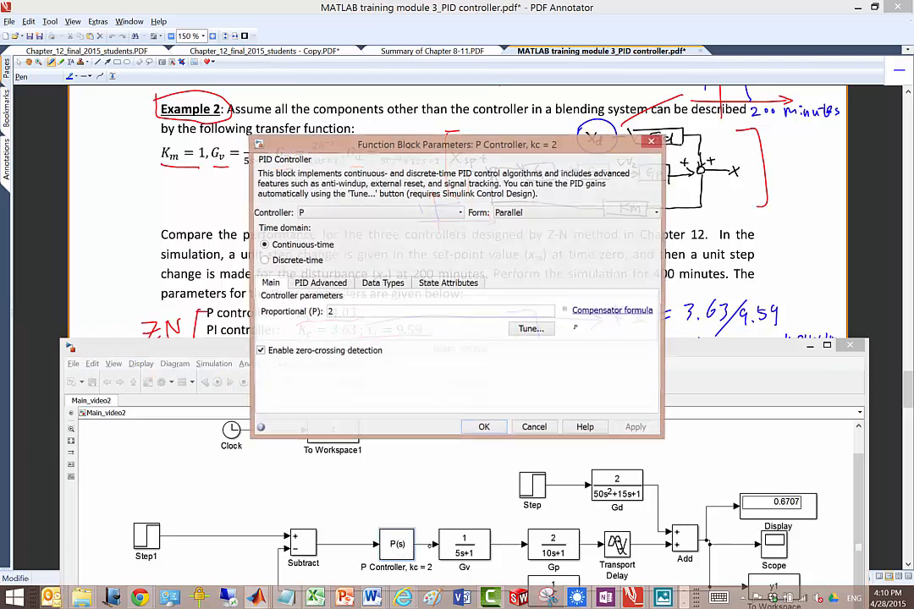
{"action": "left_click_drag", "start_coordinate": [425, 146], "coordinate": [595, 155]}
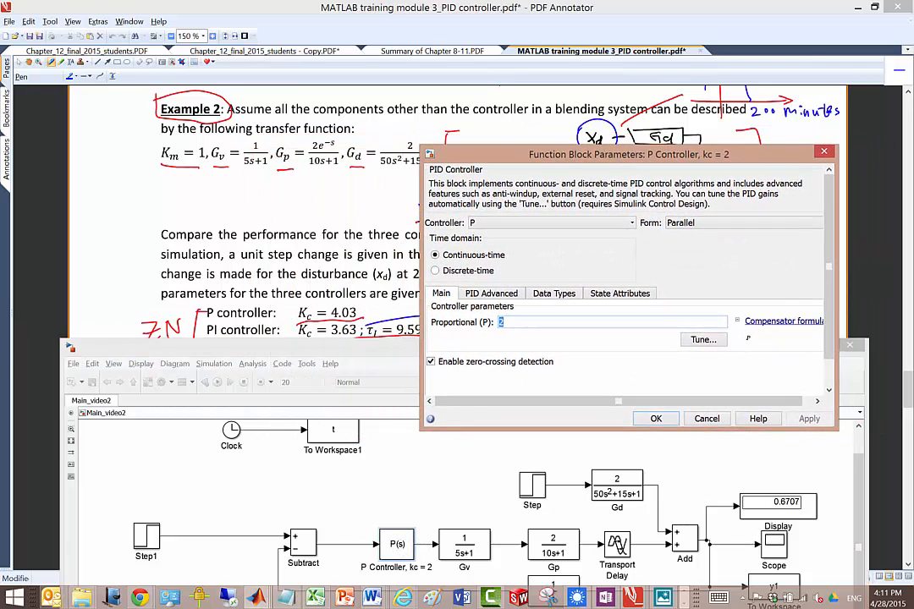
{"action": "type", "text": "4"}
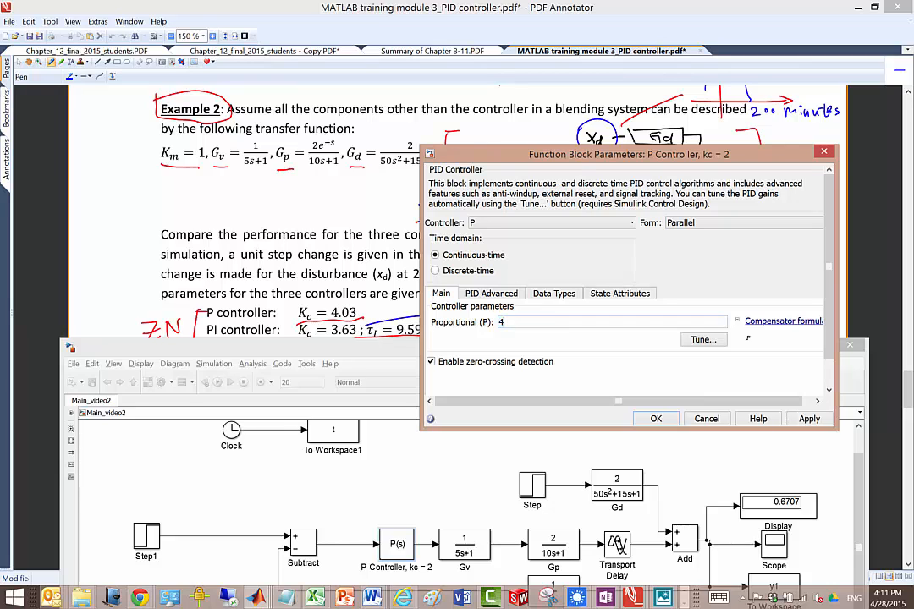
{"action": "type", "text": ".03"}
{"action": "key", "text": "Return"}
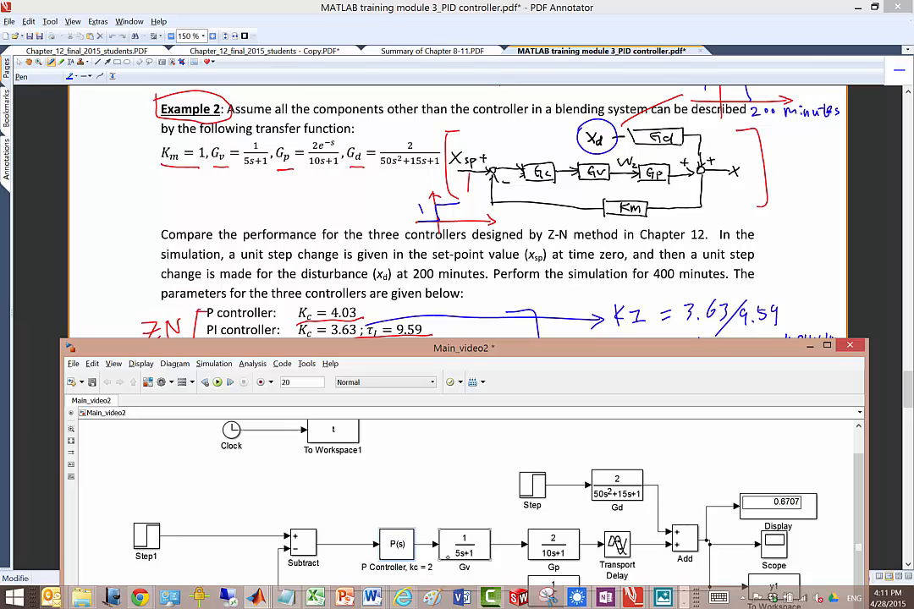
Step: Change the controller block's label to "P Controller, kc = 4.03"
{"action": "key", "text": "Delete"}
{"action": "type", "text": "4.03"}
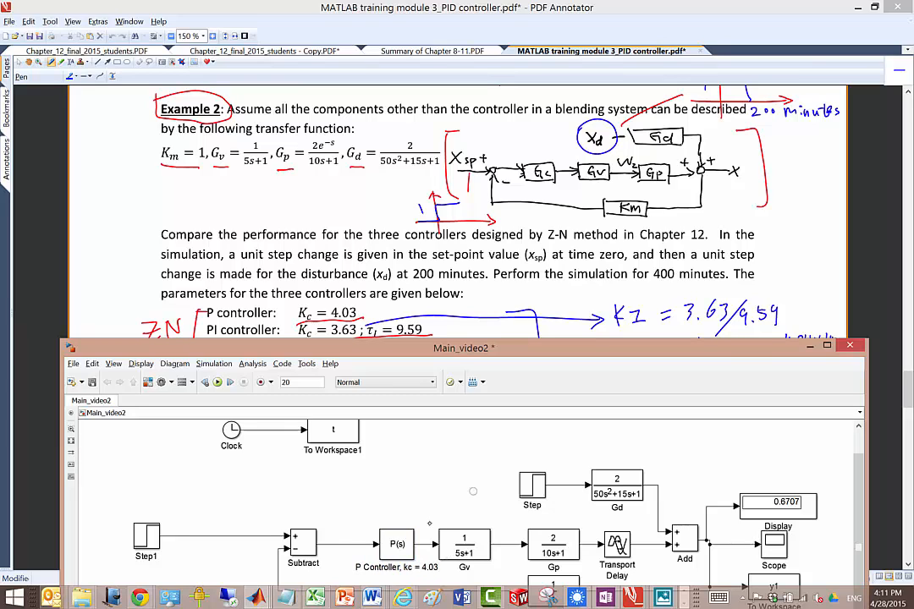
Step: Review the first loop's blocks against the diagram in the PDF and check Step1's step time and values
{"action": "left_click", "coordinate": [403, 551]}
{"action": "left_click", "coordinate": [313, 535]}
{"action": "left_click", "coordinate": [553, 542]}
{"action": "left_click", "coordinate": [622, 546]}
{"action": "left_click", "coordinate": [686, 538]}
{"action": "left_click", "coordinate": [617, 485]}
{"action": "scroll", "coordinate": [723, 474], "scroll_direction": "down", "scroll_amount": 2}
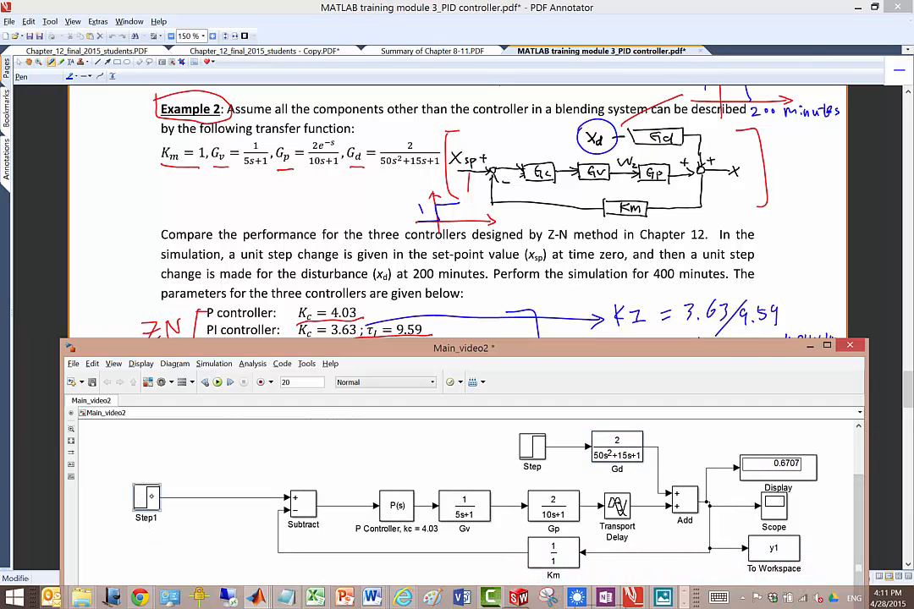
{"action": "double_click", "coordinate": [146, 498]}
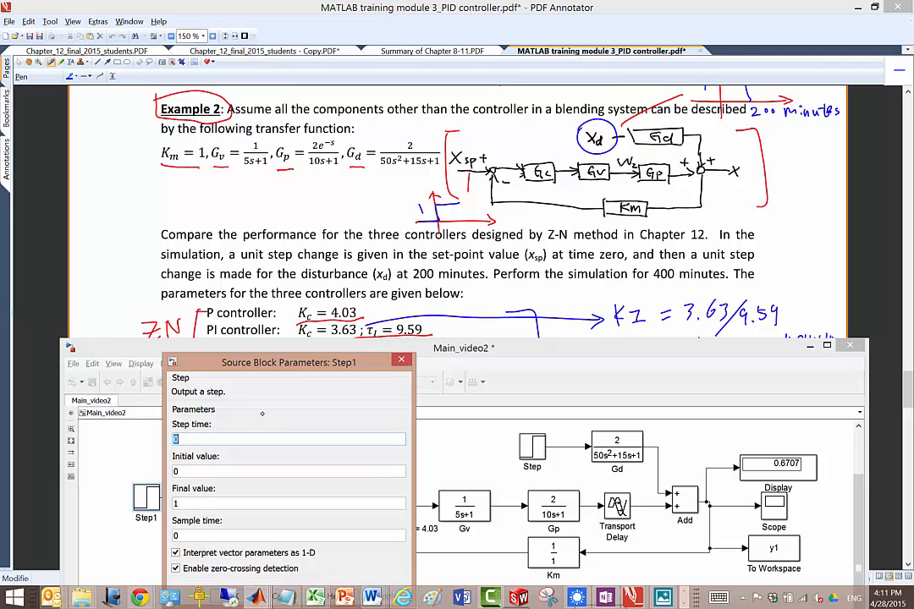
{"action": "left_click_drag", "start_coordinate": [304, 364], "coordinate": [280, 325]}
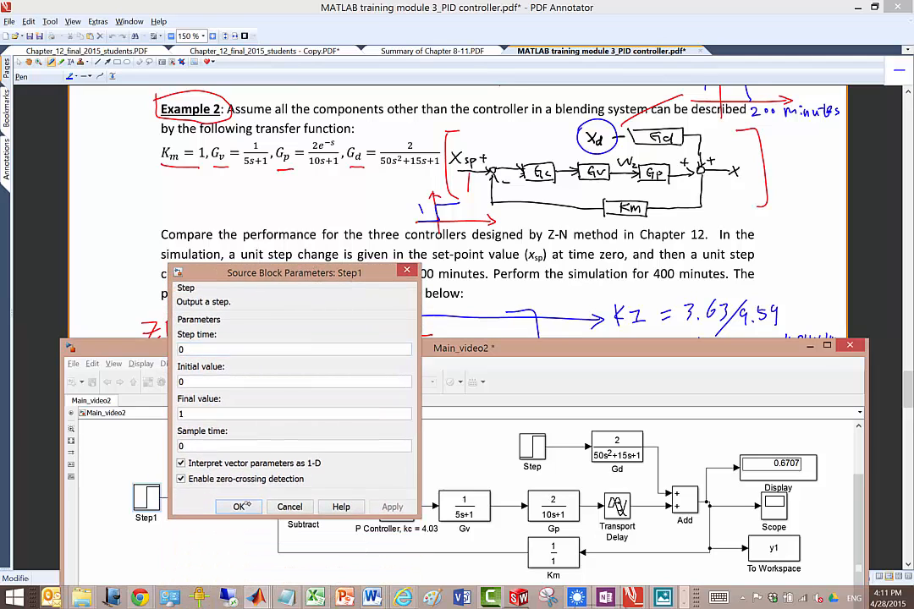
{"action": "left_click", "coordinate": [245, 503]}
Step: Maximize and save the Main_video2 model, and delete the two old control loops below the first one
{"action": "left_click", "coordinate": [827, 345]}
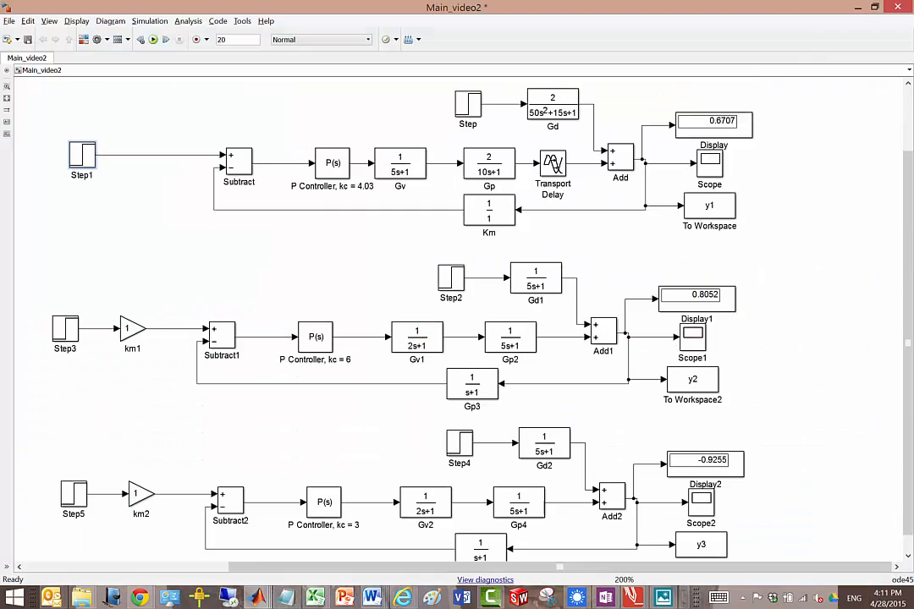
{"action": "key", "text": "ctrl+s"}
{"action": "scroll", "coordinate": [896, 244], "scroll_direction": "up", "scroll_amount": 3}
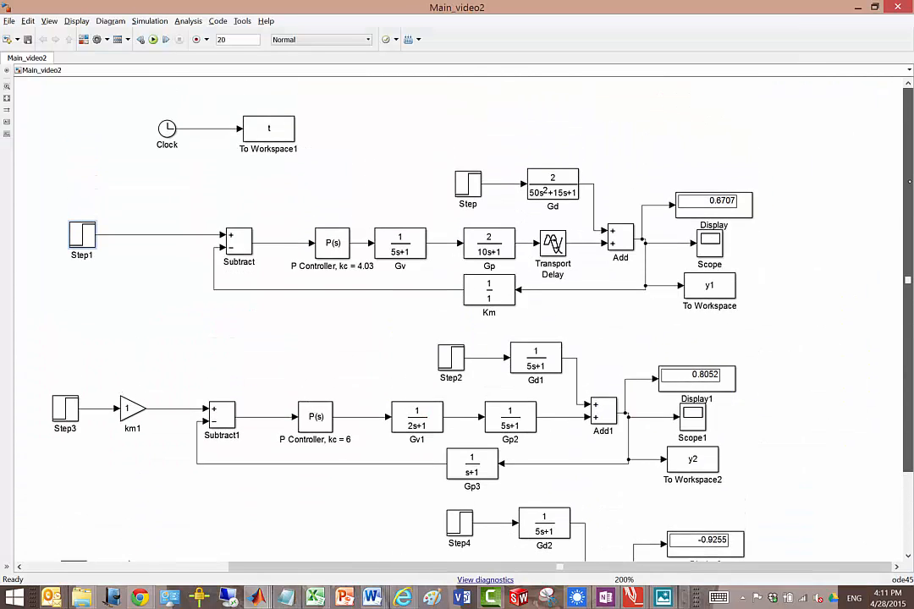
{"action": "left_click_drag", "start_coordinate": [43, 335], "coordinate": [816, 501]}
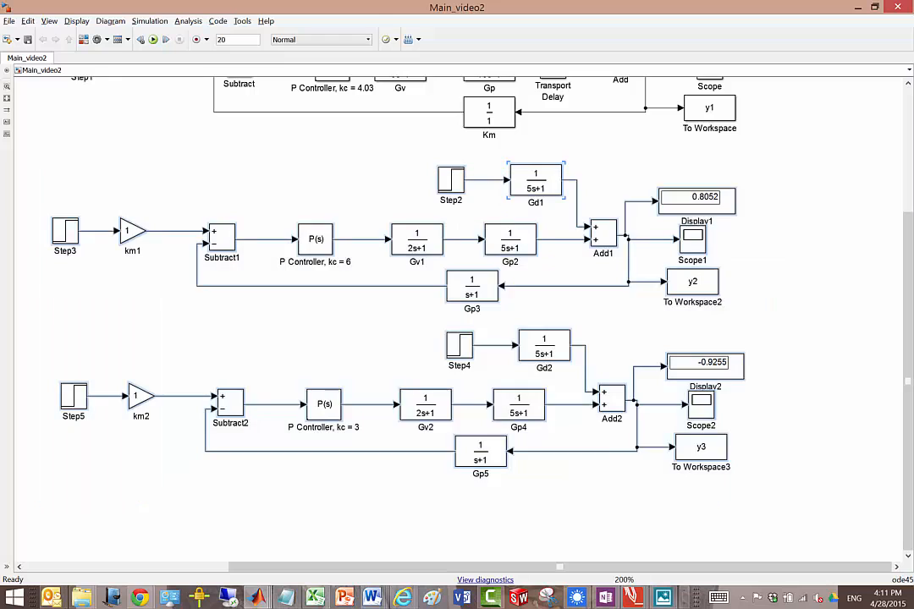
{"action": "key", "text": "Delete"}
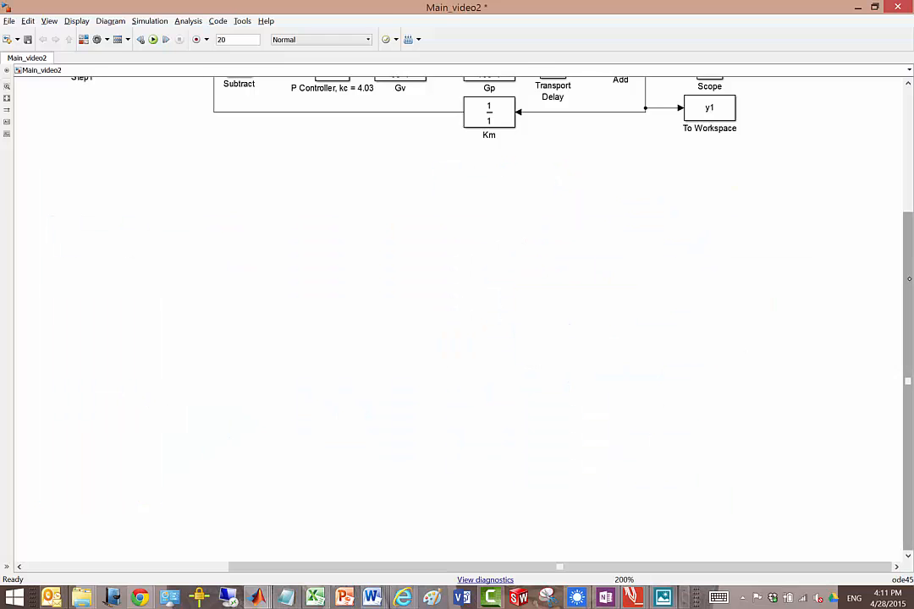
Step: Copy the complete P control loop twice, stacking both copies below the original and leaving out the Clock blocks
{"action": "scroll", "coordinate": [457, 321], "scroll_direction": "up", "scroll_amount": 5}
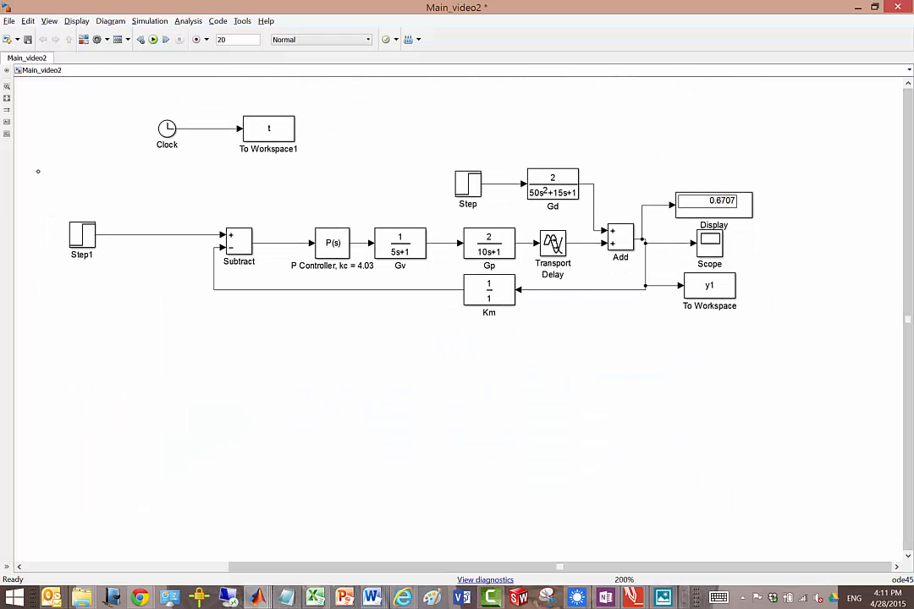
{"action": "left_click_drag", "start_coordinate": [38, 171], "coordinate": [823, 333]}
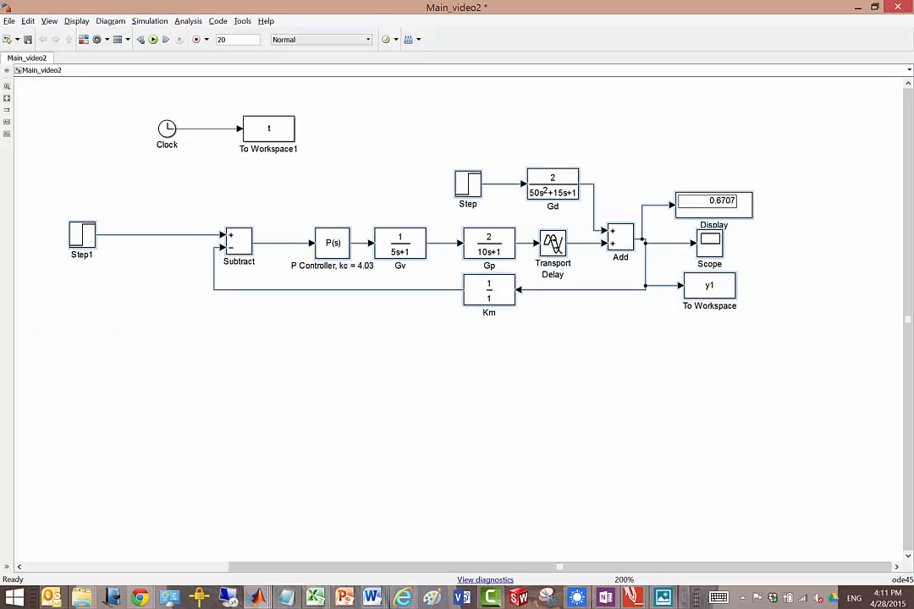
{"action": "left_click_drag", "start_coordinate": [484, 297], "coordinate": [478, 586]}
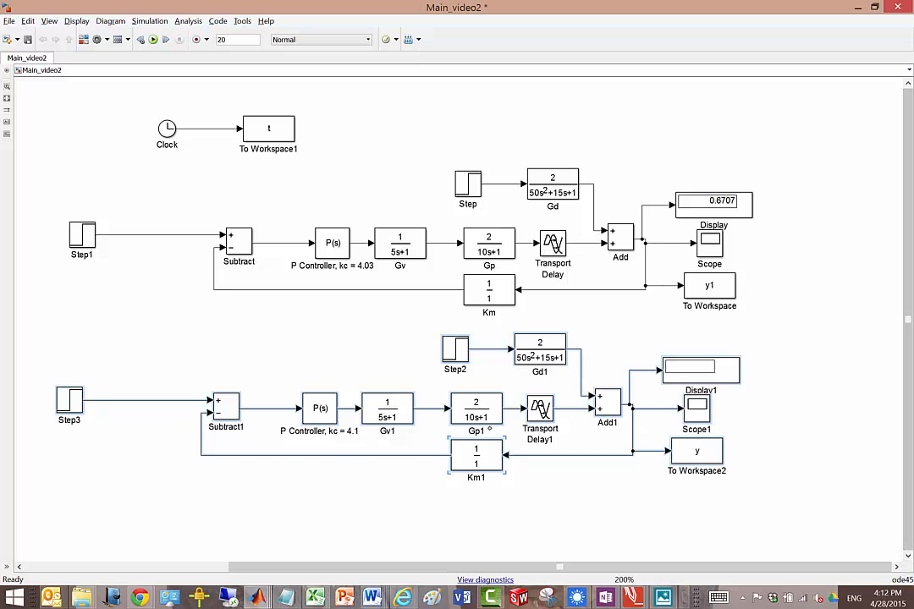
{"action": "left_click_drag", "start_coordinate": [476, 447], "coordinate": [476, 569]}
{"action": "left_click", "coordinate": [783, 449]}
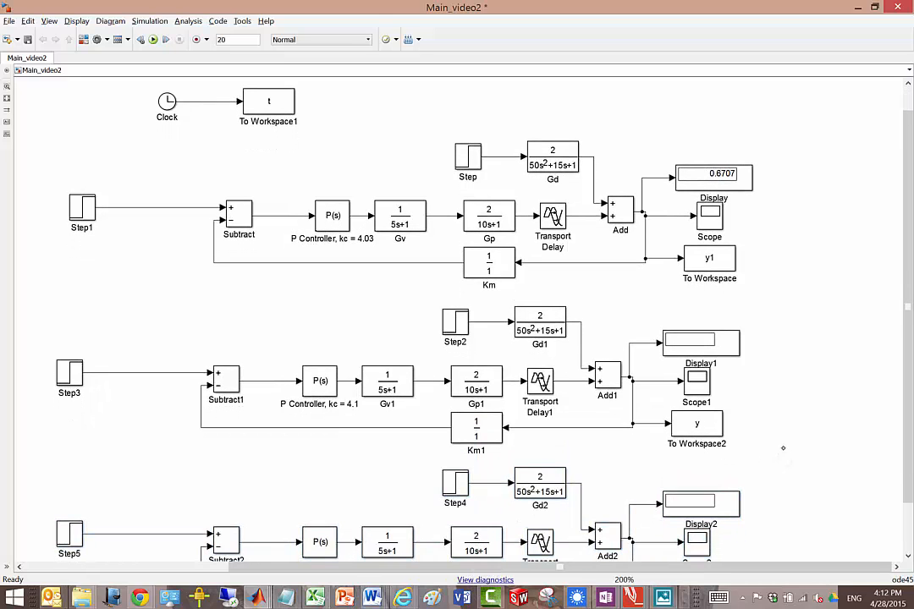
{"action": "left_click_drag", "start_coordinate": [909, 393], "coordinate": [909, 440]}
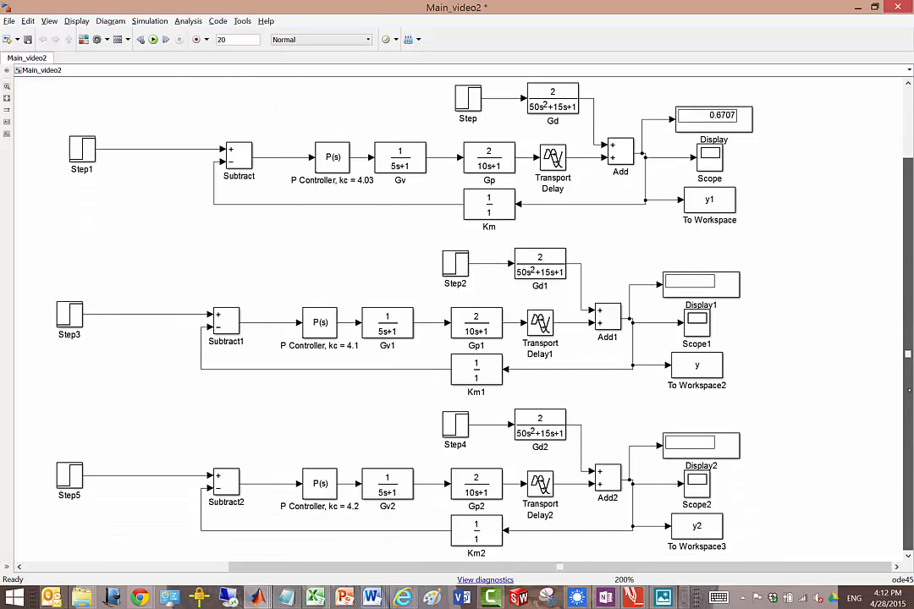
{"action": "left_click_drag", "start_coordinate": [908, 354], "coordinate": [908, 284]}
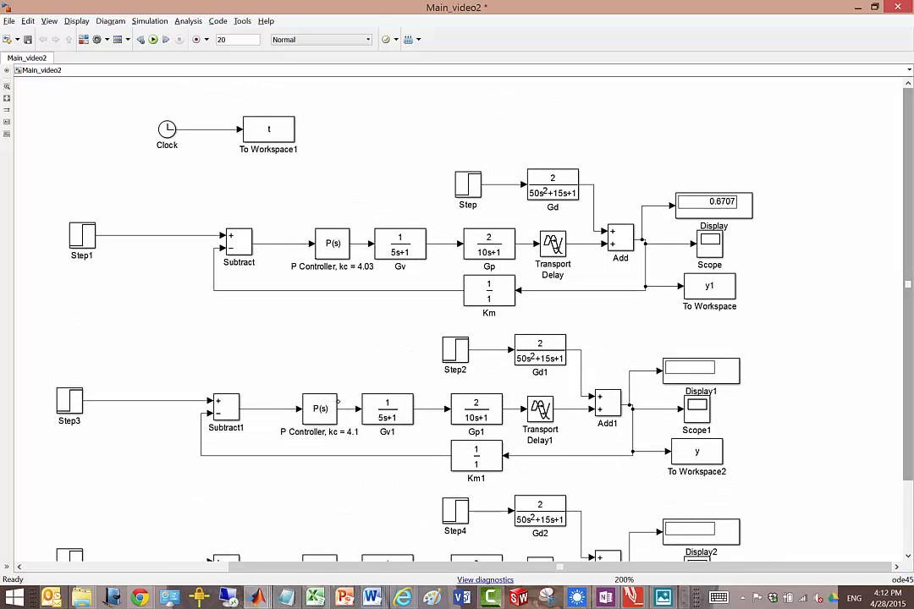
Step: Change the second loop's controller type to PI
{"action": "double_click", "coordinate": [332, 406]}
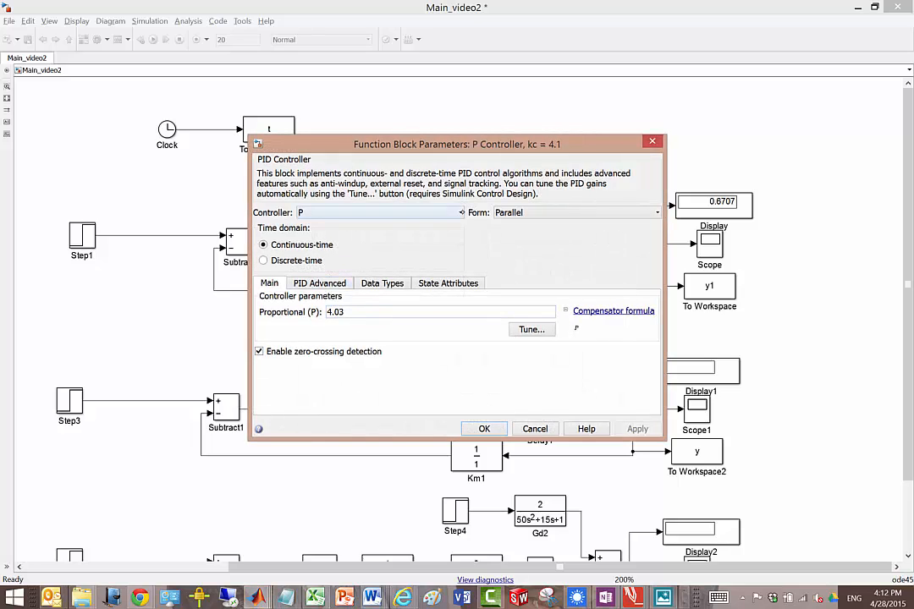
{"action": "left_click", "coordinate": [459, 212]}
{"action": "left_click", "coordinate": [363, 231]}
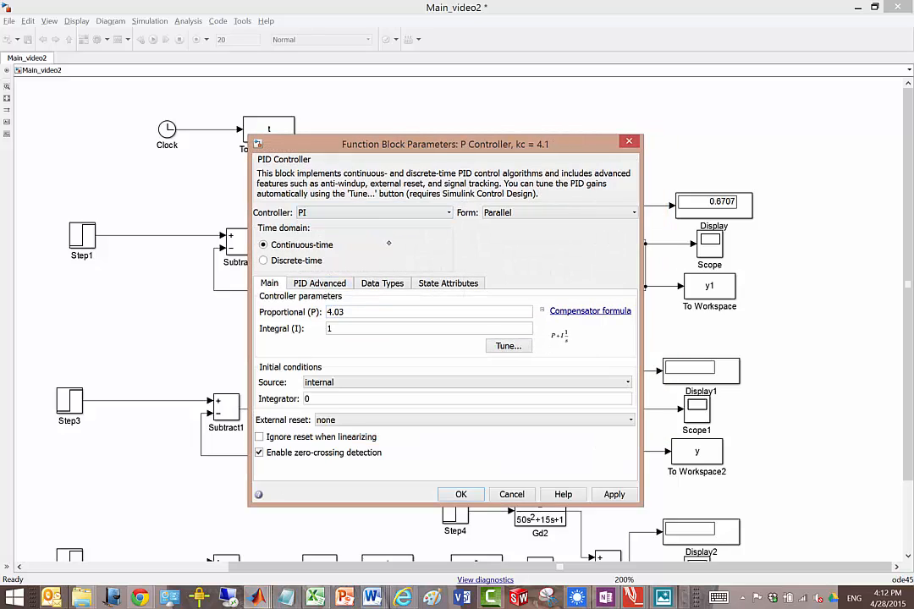
Step: Rearrange the windows and switch to PDF Annotator to view the PI settings in Example 2
{"action": "double_click", "coordinate": [359, 310]}
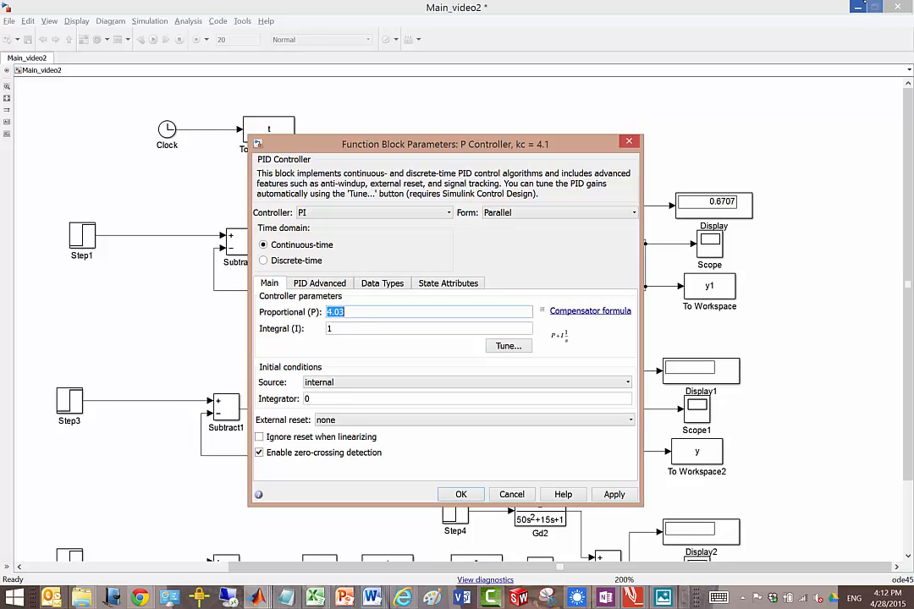
{"action": "left_click", "coordinate": [876, 7]}
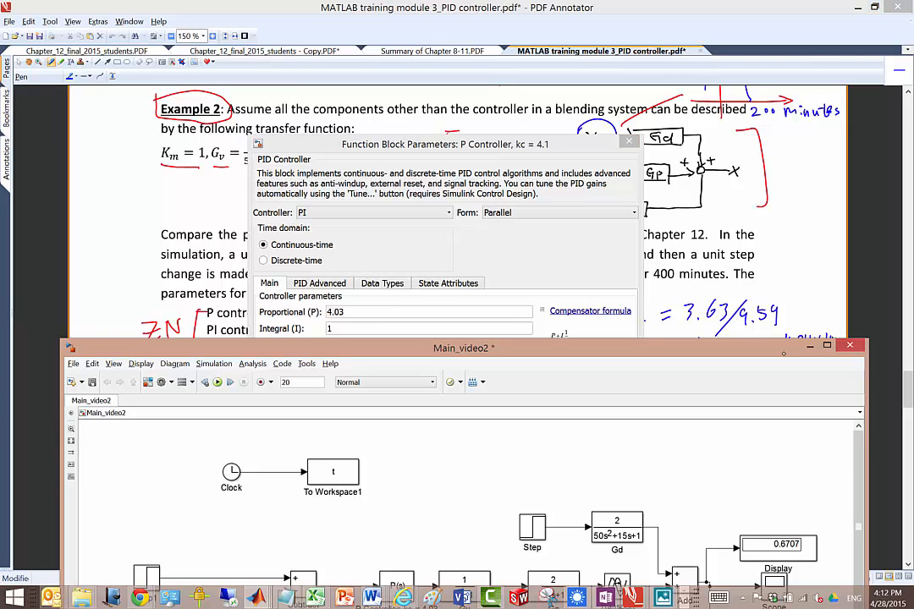
{"action": "left_click_drag", "start_coordinate": [592, 347], "coordinate": [586, 390]}
{"action": "left_click", "coordinate": [440, 144]}
{"action": "left_click_drag", "start_coordinate": [440, 144], "coordinate": [664, 194]}
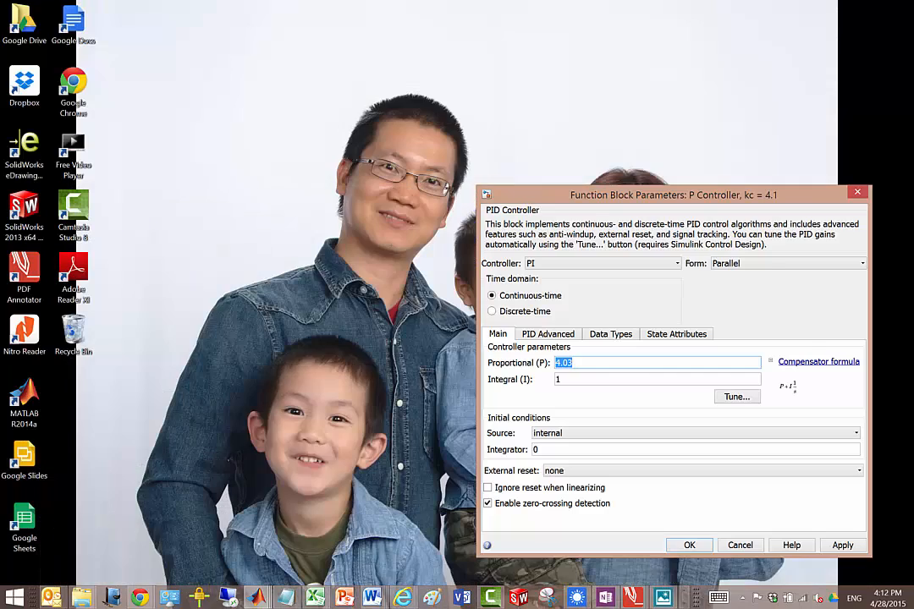
{"action": "key", "text": "alt+Tab"}
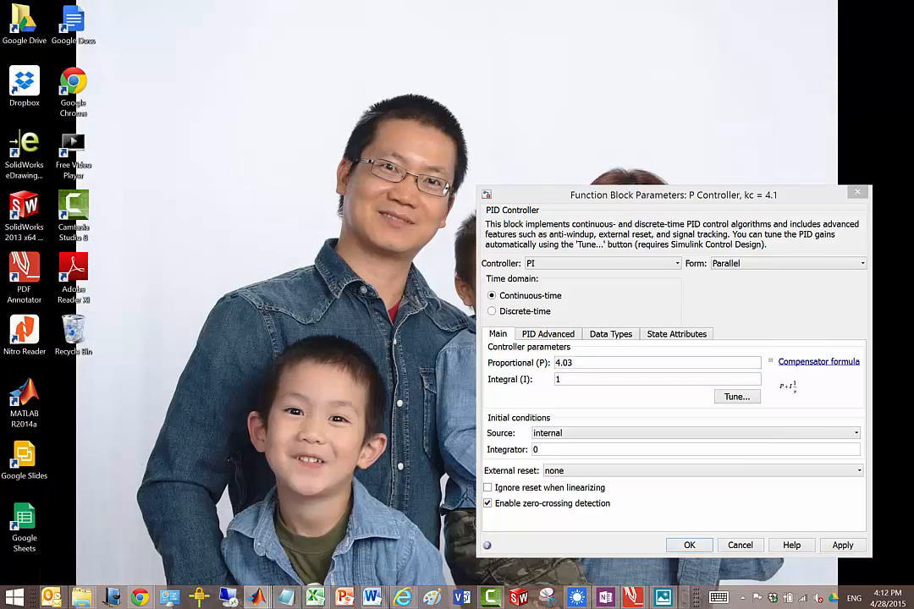
{"action": "mouse_move", "coordinate": [633, 598]}
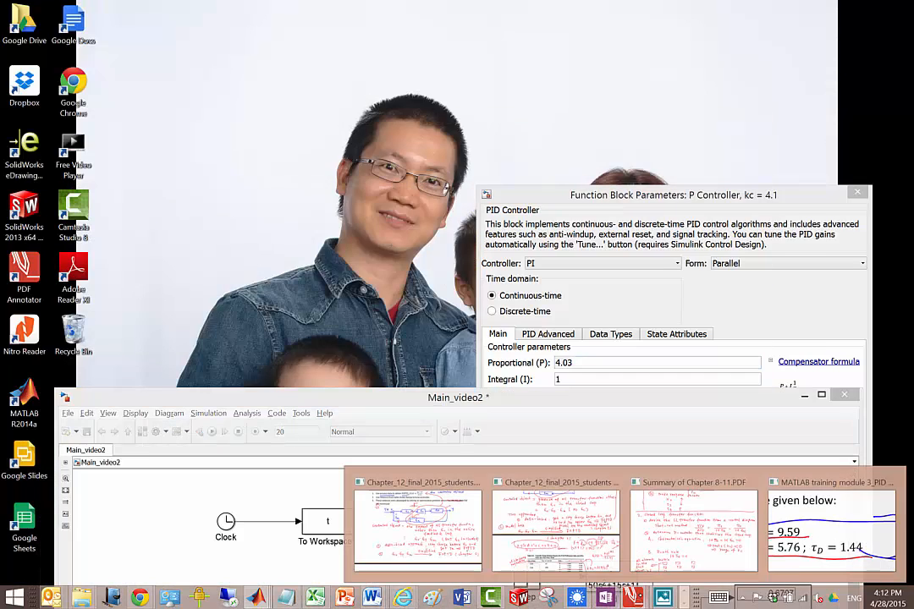
{"action": "left_click", "coordinate": [792, 535]}
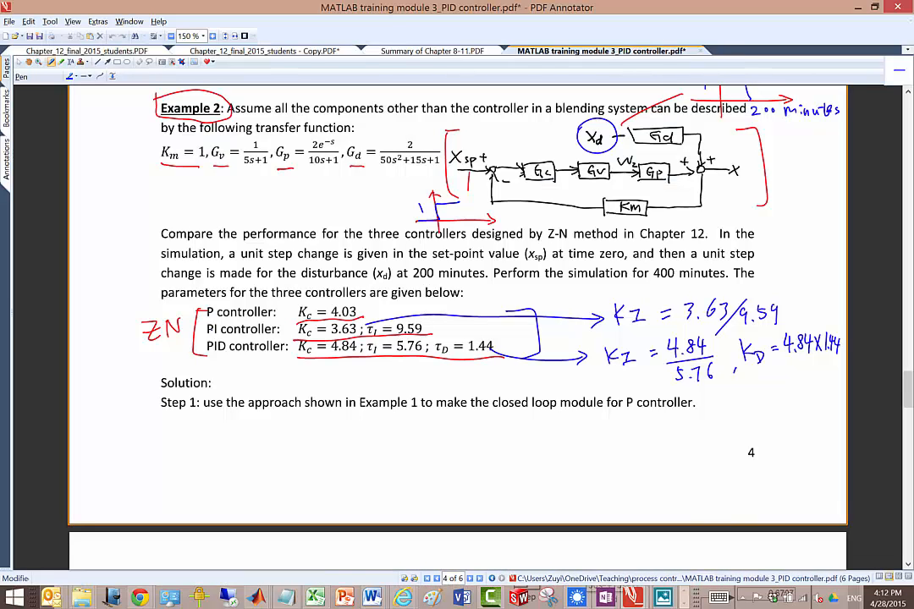
Step: Underline "PI controller" in the PDF's parameter list and return to the second controller's parameter dialog
{"action": "left_click_drag", "start_coordinate": [202, 335], "coordinate": [279, 329]}
{"action": "mouse_move", "coordinate": [257, 597]}
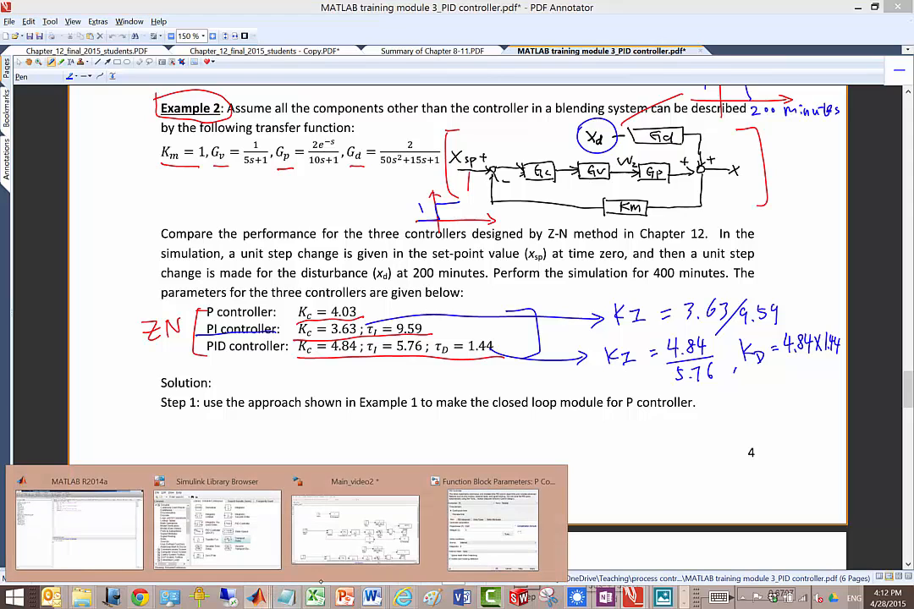
{"action": "left_click", "coordinate": [493, 521]}
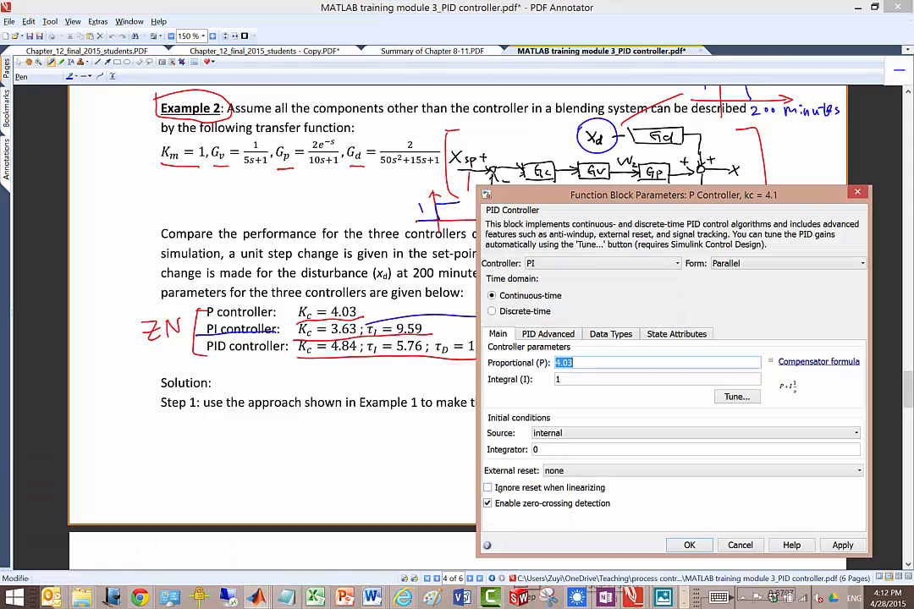
Step: Set the second controller's proportional gain to 3.63 and its integral gain to 3.63/9.59
{"action": "type", "text": "3.6"}
{"action": "left_click_drag", "start_coordinate": [652, 197], "coordinate": [364, 238]}
{"action": "key", "text": "Tab"}
{"action": "type", "text": "3"}
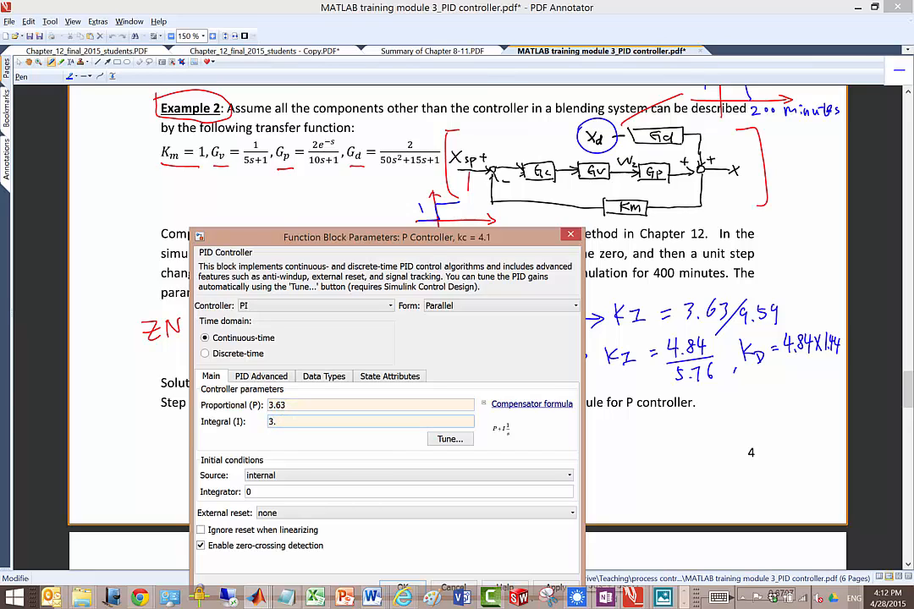
{"action": "type", "text": ".63/9.59"}
{"action": "key", "text": "Return"}
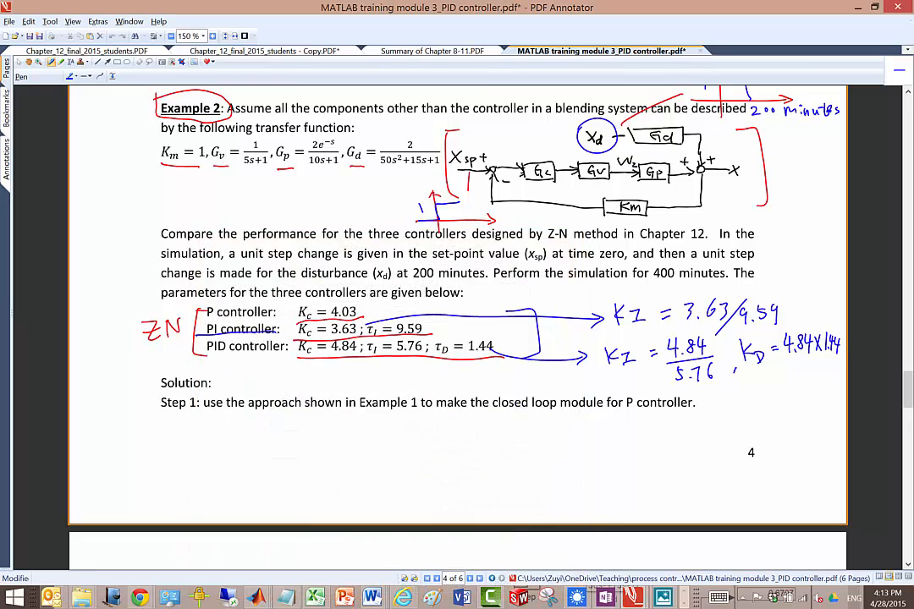
Step: Switch back to the Main_video2 model and rename the second loop's controller block PI
{"action": "mouse_move", "coordinate": [257, 597]}
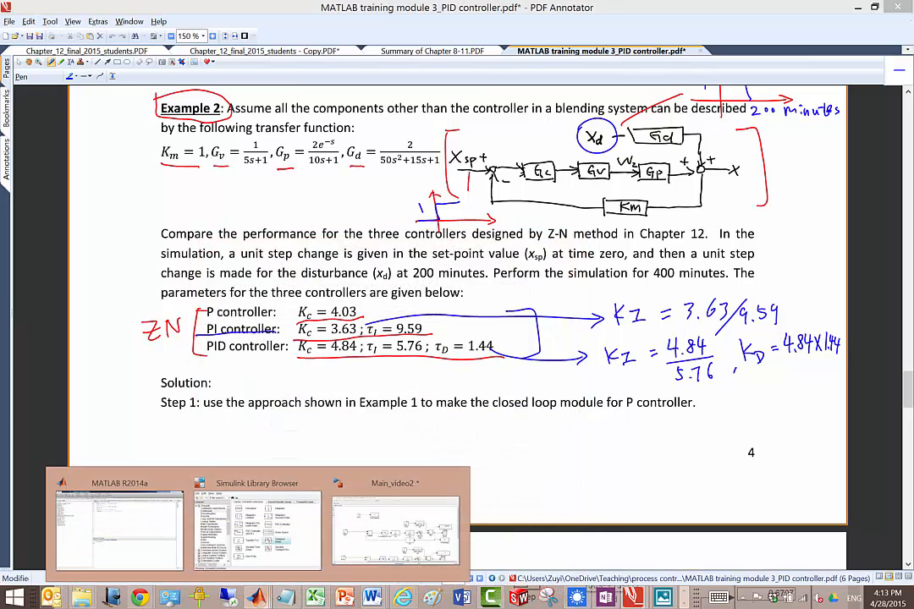
{"action": "left_click", "coordinate": [433, 555]}
{"action": "left_click_drag", "start_coordinate": [480, 398], "coordinate": [462, 136]}
{"action": "scroll", "coordinate": [364, 395], "scroll_direction": "down", "scroll_amount": 5}
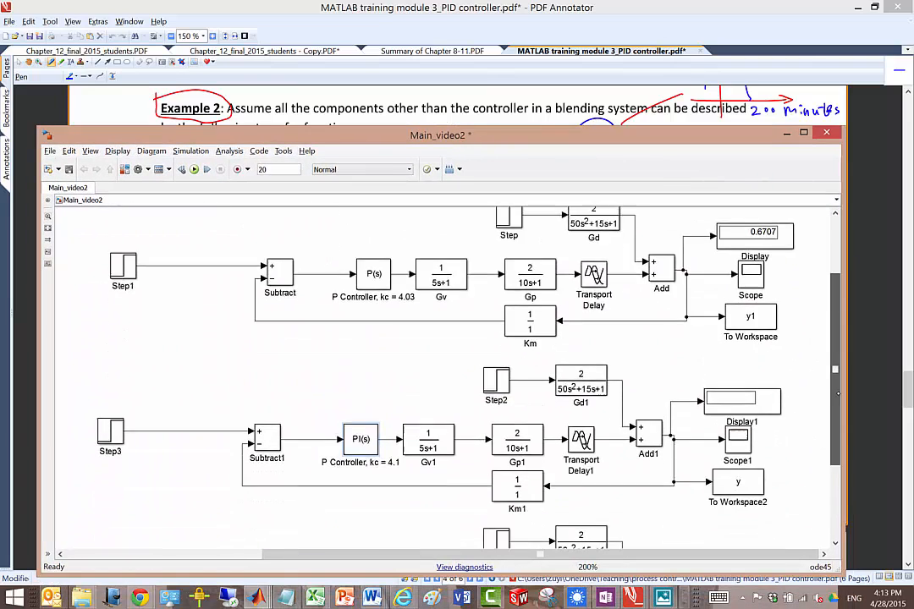
{"action": "left_click_drag", "start_coordinate": [329, 396], "coordinate": [395, 395]}
{"action": "key", "text": "BackSpace"}
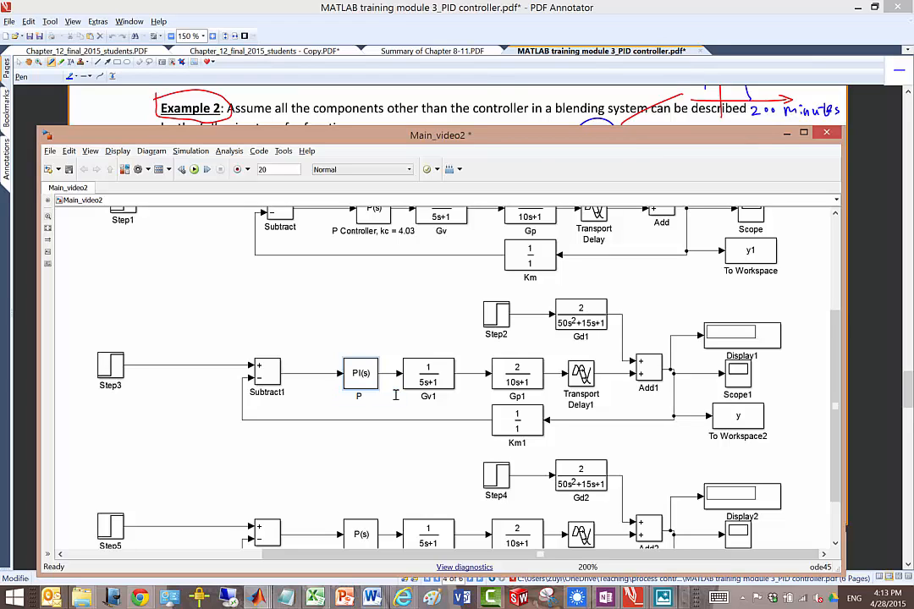
{"action": "key", "text": "BackSpace"}
{"action": "type", "text": "I"}
{"action": "left_click", "coordinate": [395, 396]}
Step: Change the third loop's controller type to PID in its block parameters
{"action": "scroll", "coordinate": [835, 396], "scroll_direction": "down", "scroll_amount": 2}
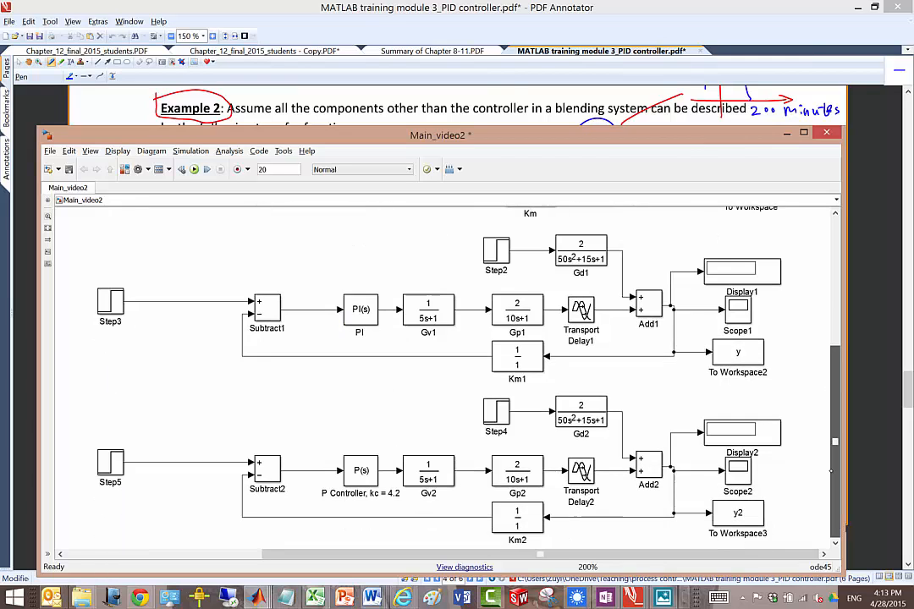
{"action": "double_click", "coordinate": [361, 470]}
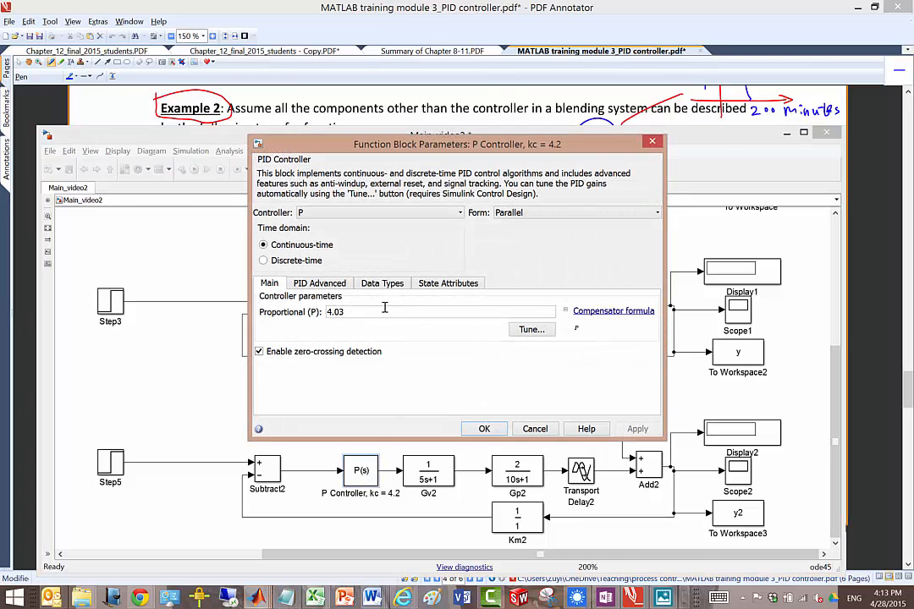
{"action": "left_click", "coordinate": [461, 213]}
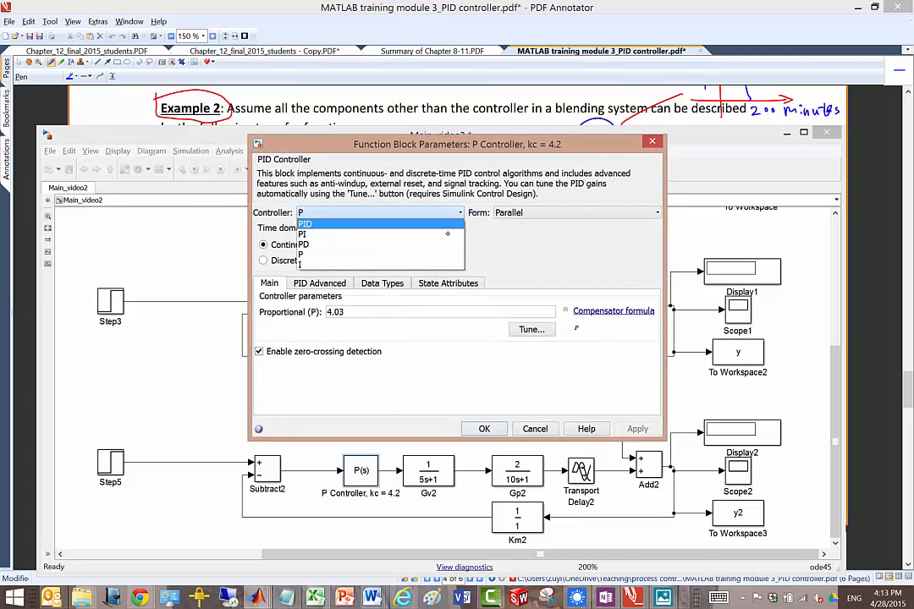
{"action": "left_click", "coordinate": [412, 223]}
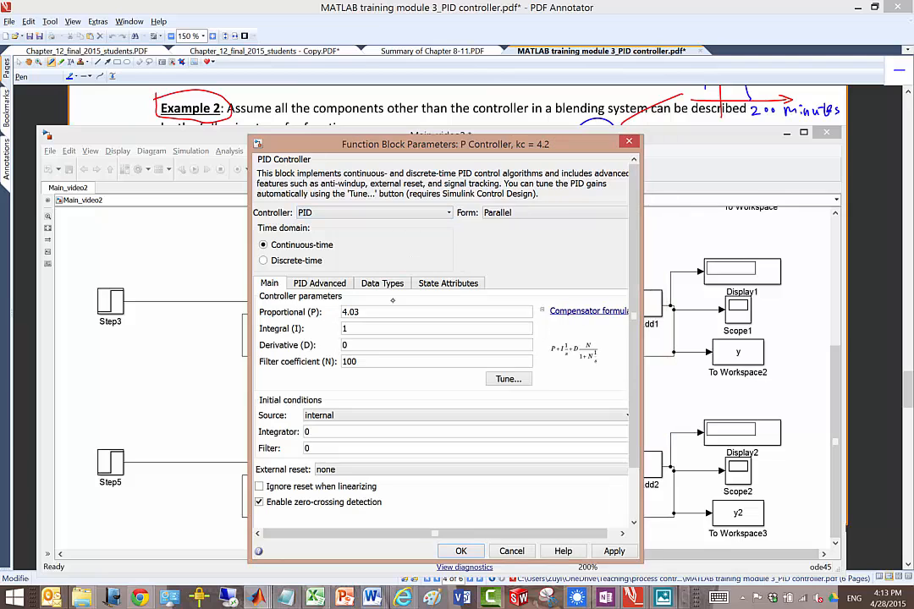
Step: Consult the PID settings in the PDF's Example 2 and set the third controller's proportional gain to 4.84
{"action": "double_click", "coordinate": [370, 327]}
{"action": "left_click", "coordinate": [536, 25]}
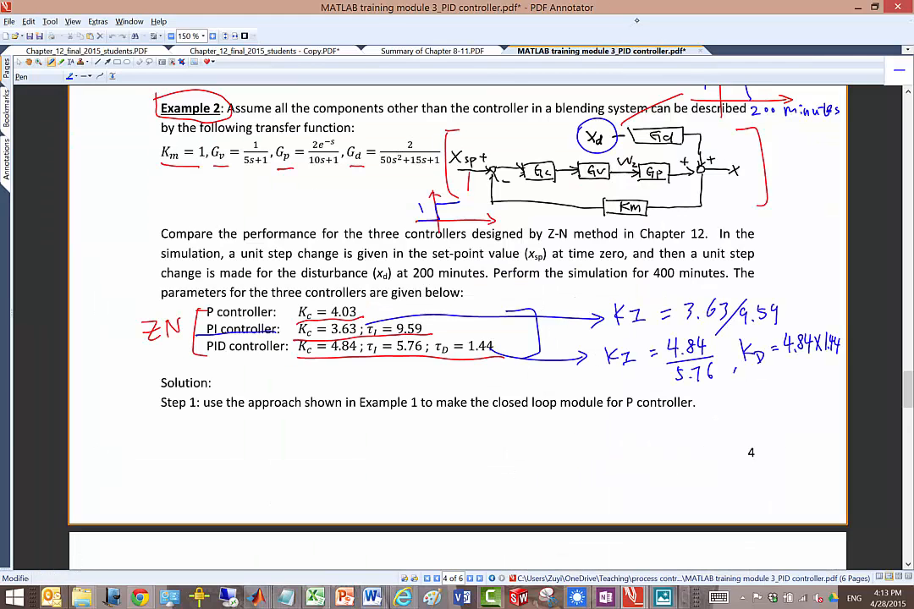
{"action": "key", "text": "alt+Tab"}
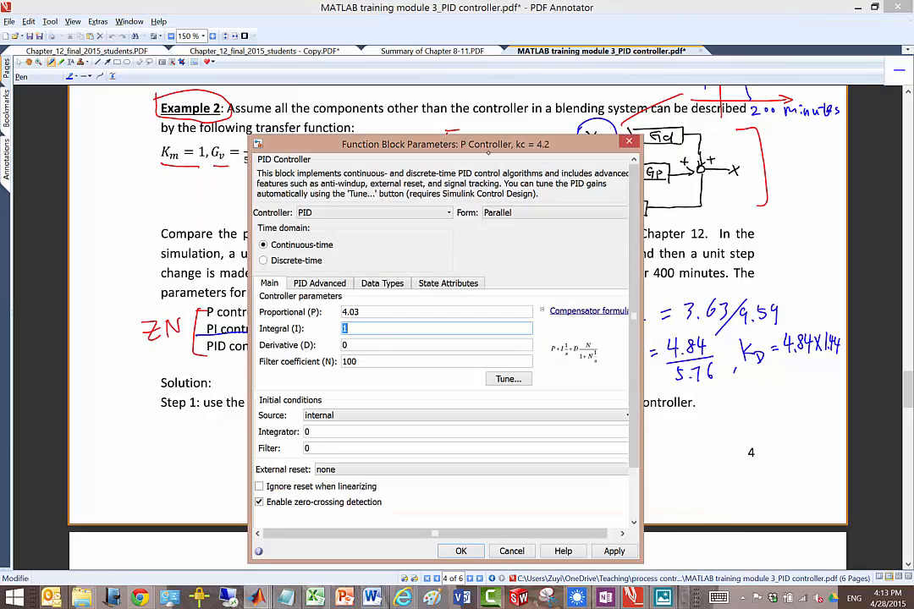
{"action": "left_click_drag", "start_coordinate": [446, 144], "coordinate": [735, 187]}
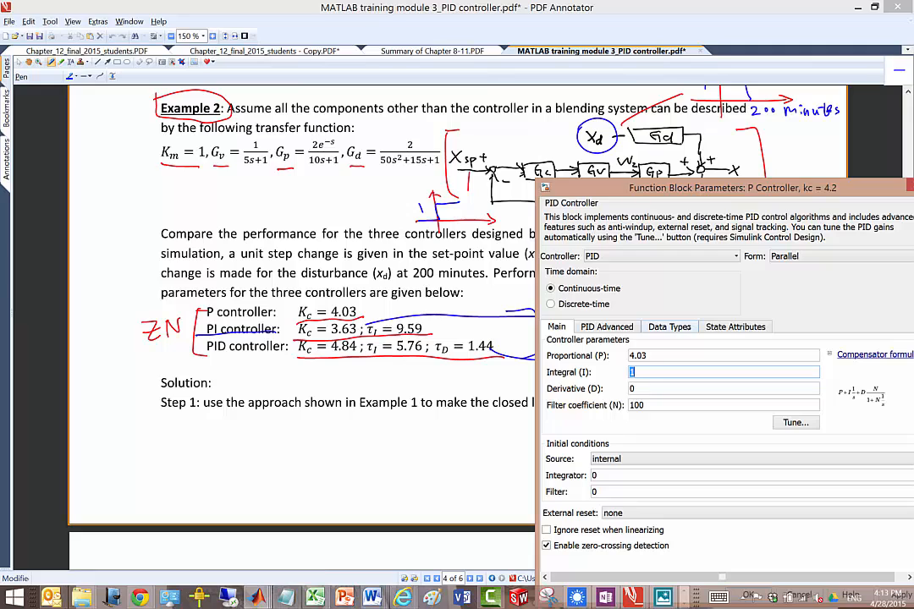
{"action": "double_click", "coordinate": [662, 356]}
{"action": "type", "text": "4"}
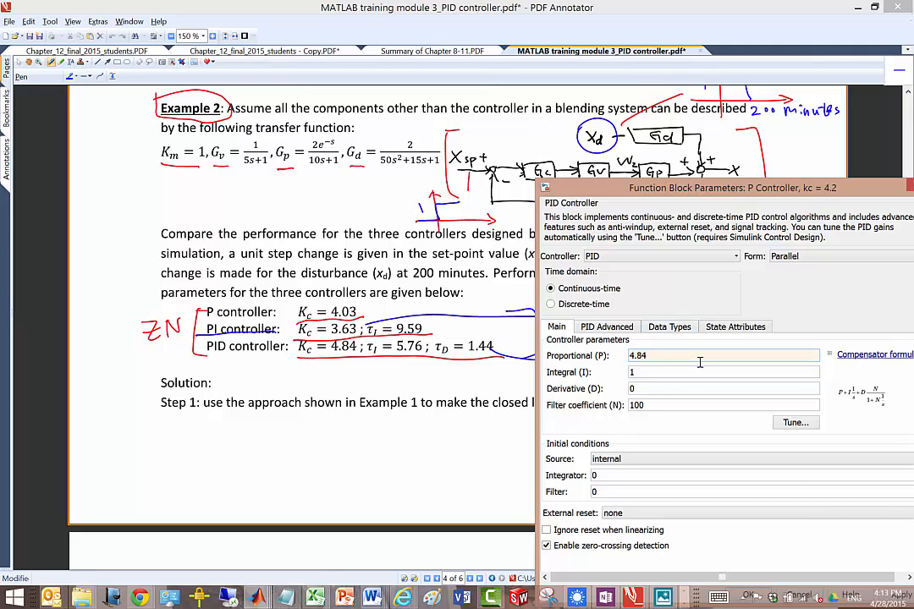
Step: Uncover the handwritten gain formulas and set the third controller's integral gain to 4.84/5.76 and derivative gain to 4.84*1.44
{"action": "left_click_drag", "start_coordinate": [626, 187], "coordinate": [260, 193]}
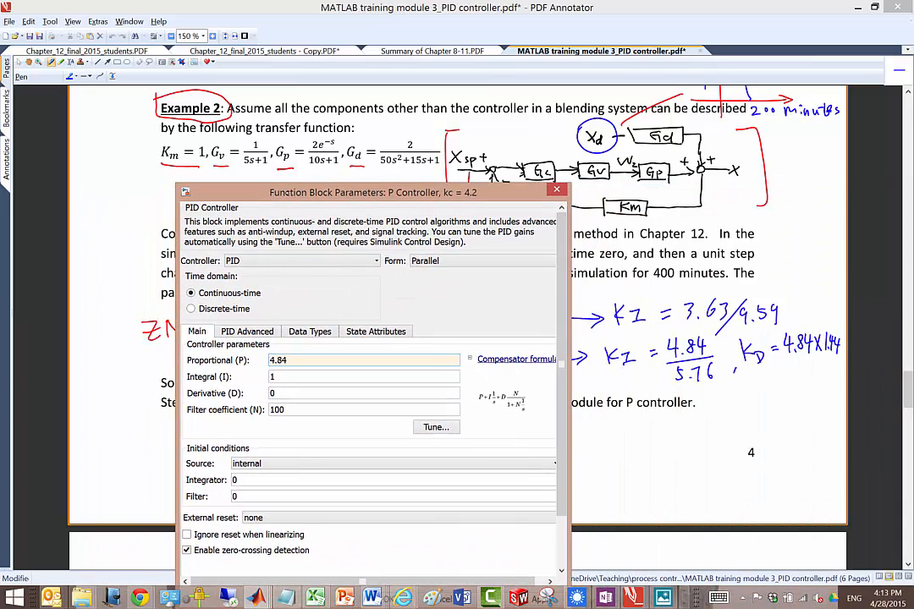
{"action": "double_click", "coordinate": [273, 376]}
{"action": "type", "text": "4"}
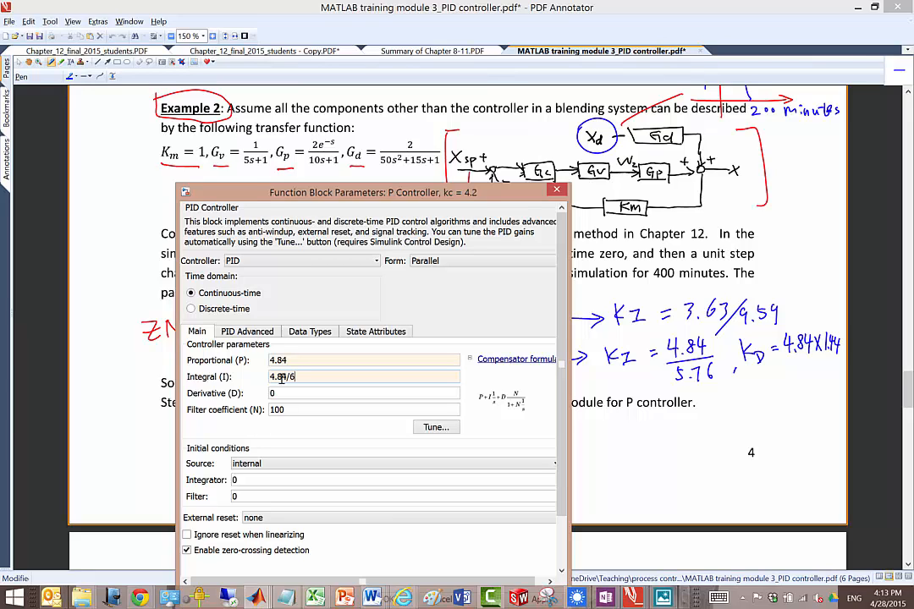
{"action": "type", "text": ".84/5.76"}
{"action": "double_click", "coordinate": [285, 393]}
{"action": "type", "text": "4."}
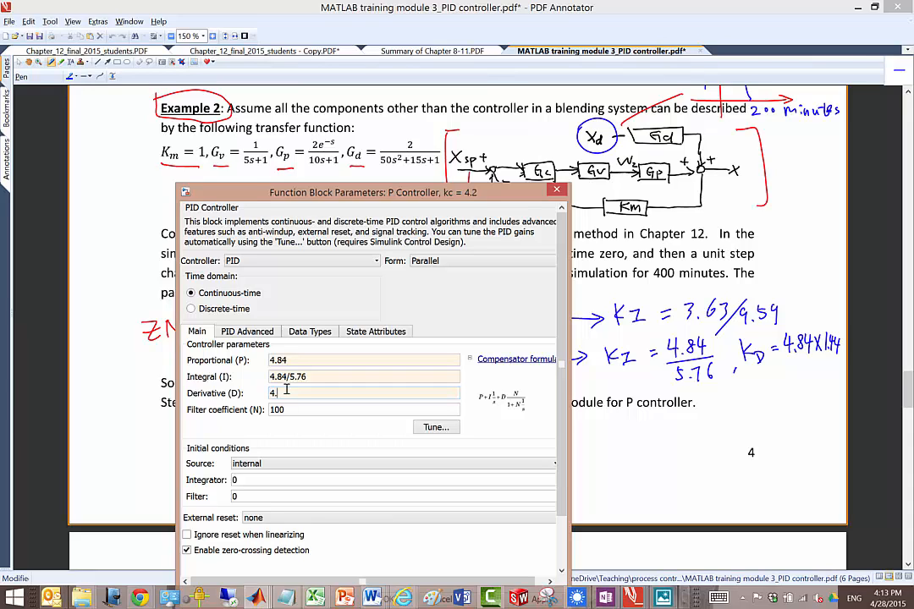
{"action": "type", "text": "84*1.44"}
{"action": "key", "text": "Return"}
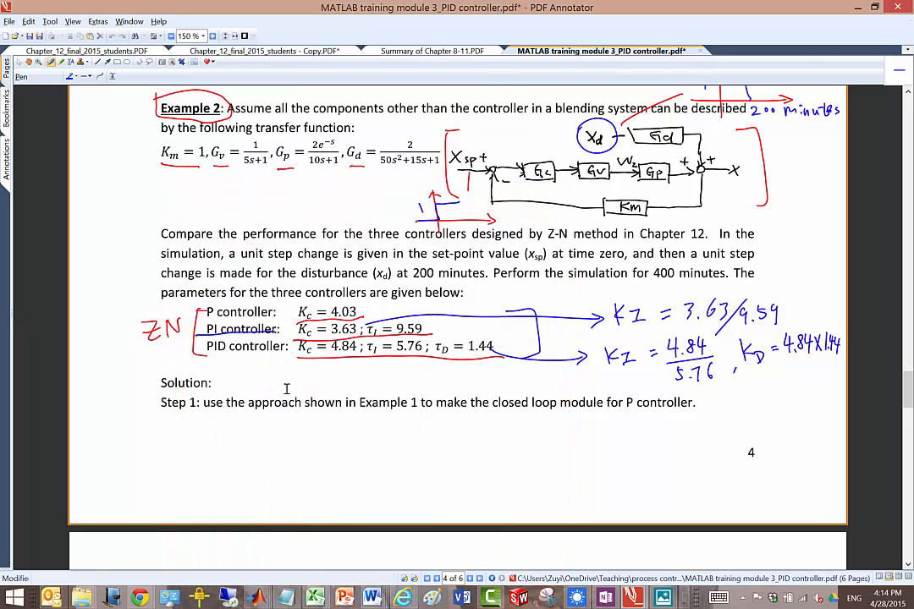
Step: Switch back to the Main_video2 model and rename the third loop's controller block PID
{"action": "mouse_move", "coordinate": [257, 598]}
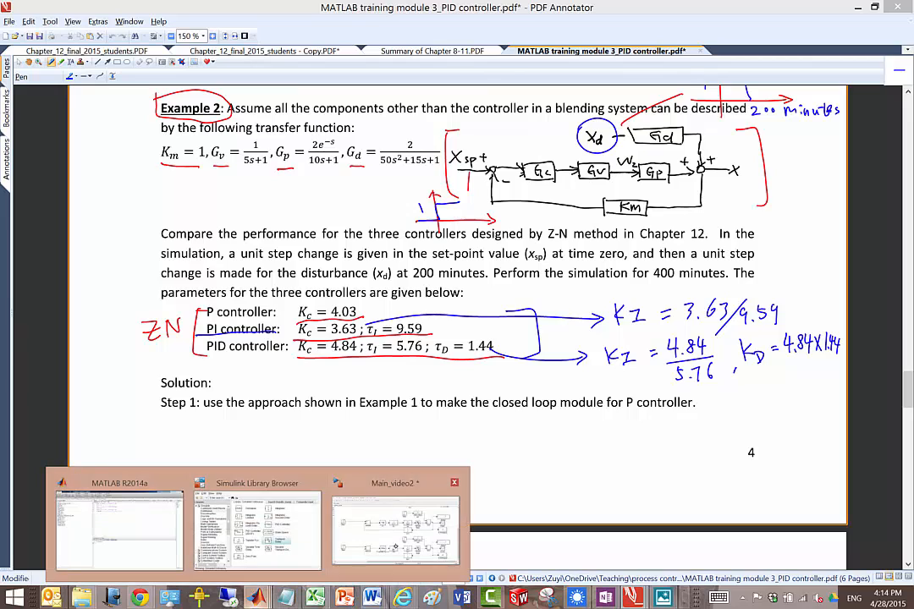
{"action": "left_click", "coordinate": [334, 440]}
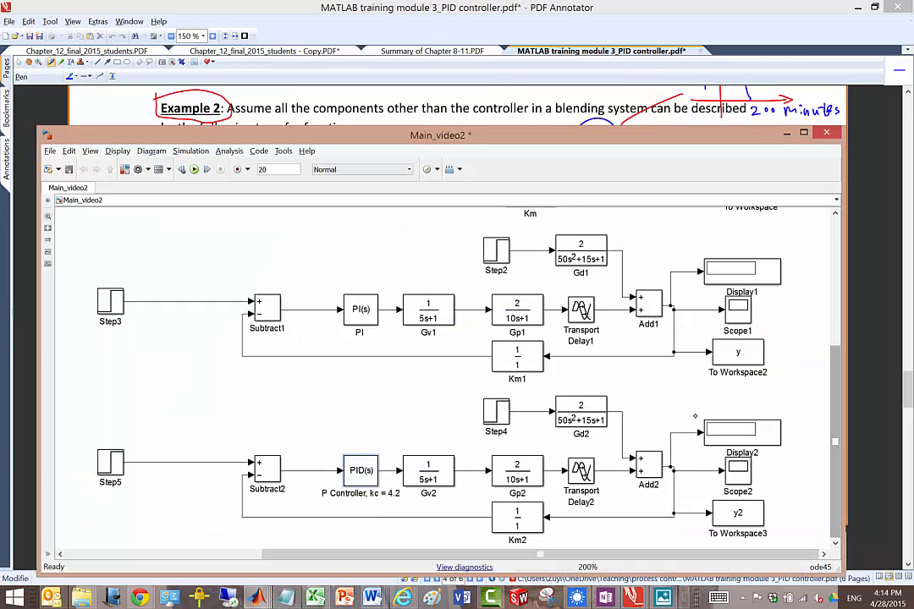
{"action": "left_click_drag", "start_coordinate": [329, 493], "coordinate": [399, 493]}
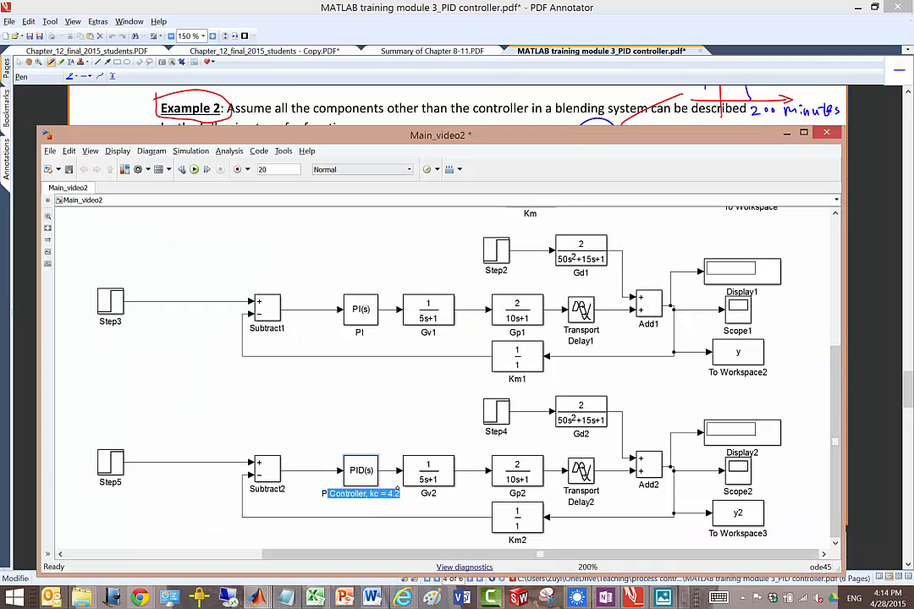
{"action": "type", "text": "ID"}
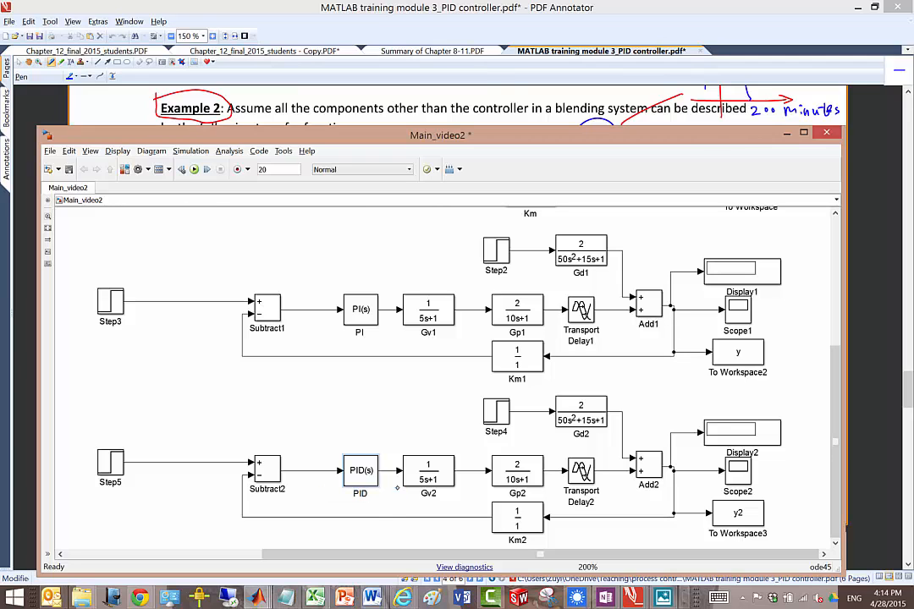
{"action": "left_click", "coordinate": [799, 314]}
Step: Set the variable name of the second loop's To Workspace2 block to y2
{"action": "scroll", "coordinate": [800, 315], "scroll_direction": "up", "scroll_amount": 4}
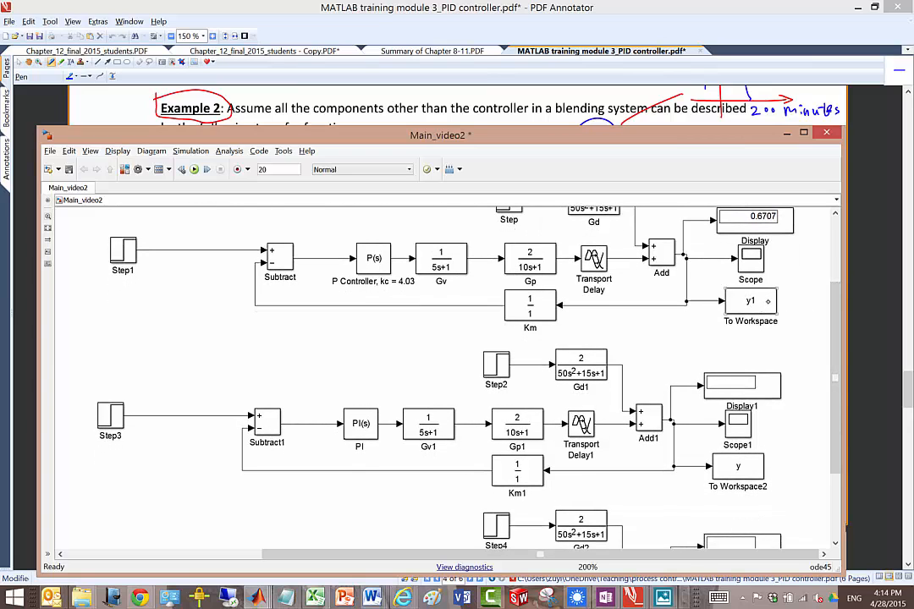
{"action": "double_click", "coordinate": [738, 466]}
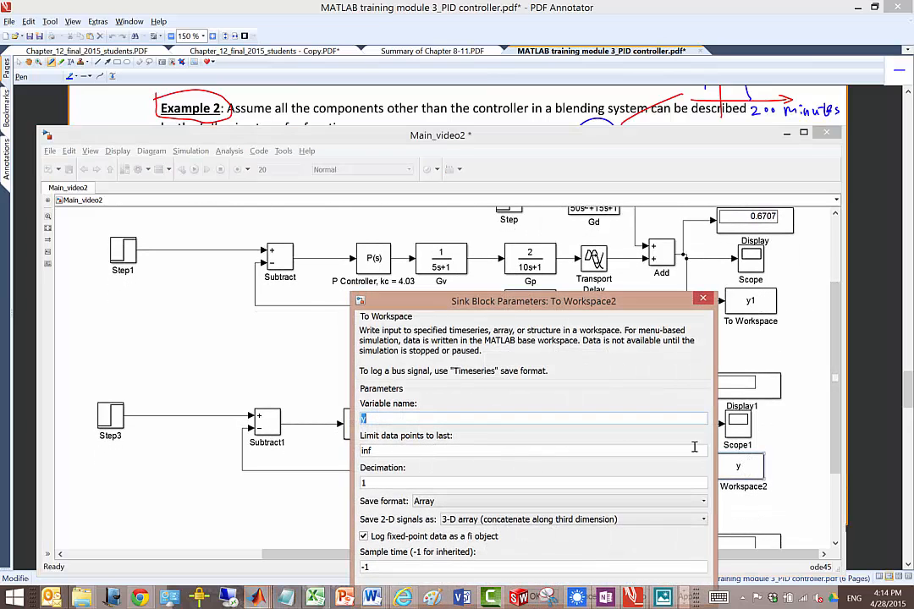
{"action": "type", "text": "2"}
{"action": "key", "text": "Return"}
Step: Set the variable name of the third loop's To Workspace3 block to y3 and save the model
{"action": "left_click_drag", "start_coordinate": [836, 397], "coordinate": [836, 460]}
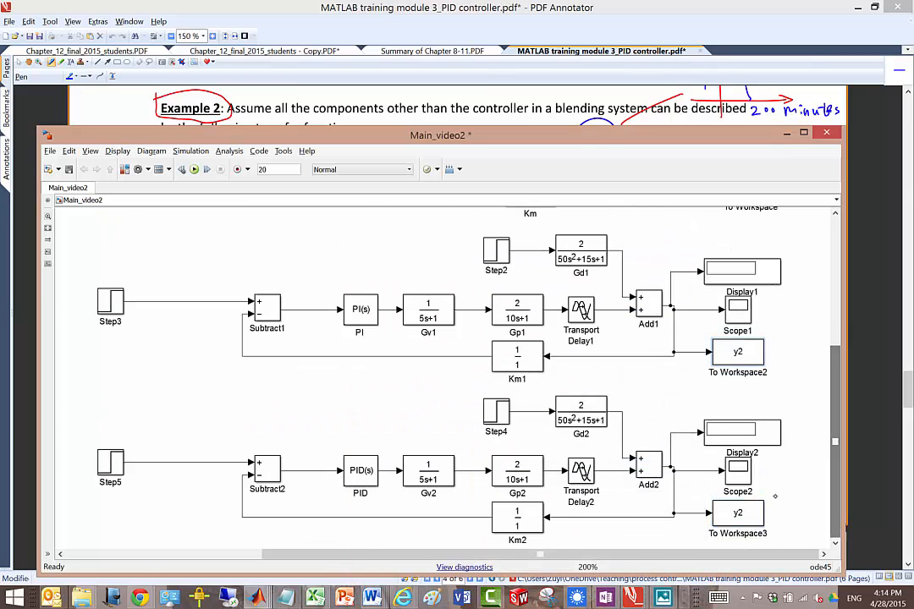
{"action": "double_click", "coordinate": [737, 516]}
{"action": "type", "text": "y3"}
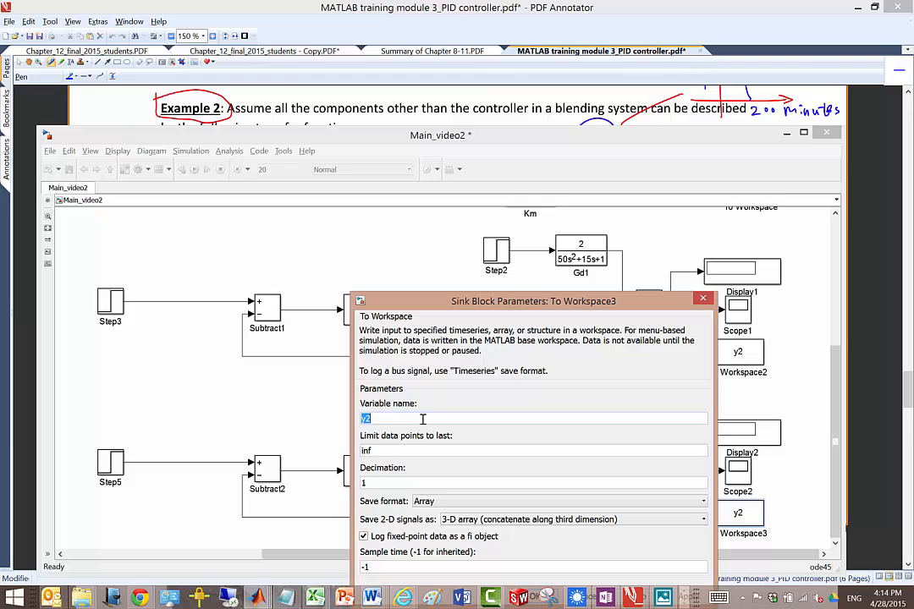
{"action": "key", "text": "Return"}
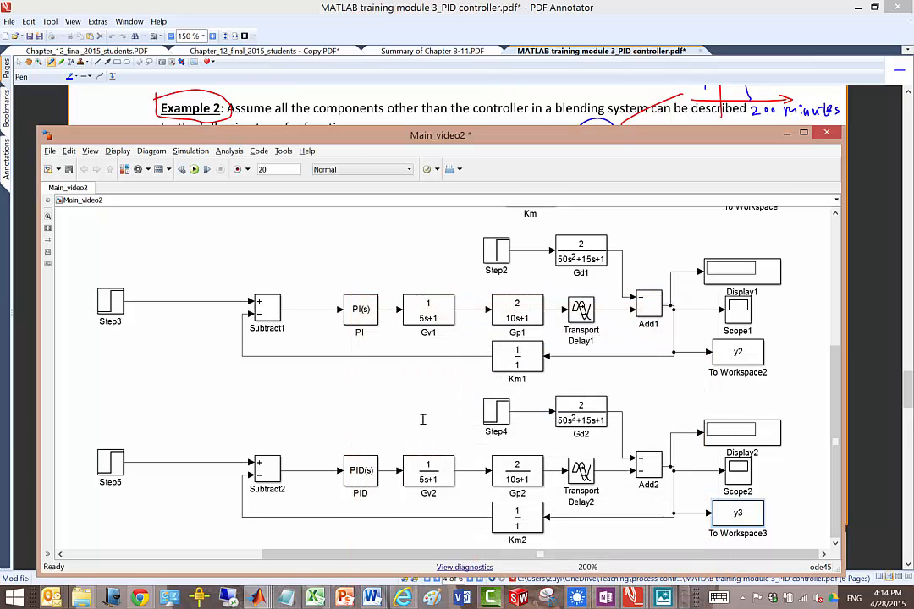
{"action": "key", "text": "ctrl+s"}
Step: Check the required simulation duration in the PDF's Example 2 and set the model's simulation stop time to 400
{"action": "left_click_drag", "start_coordinate": [835, 435], "coordinate": [821, 286]}
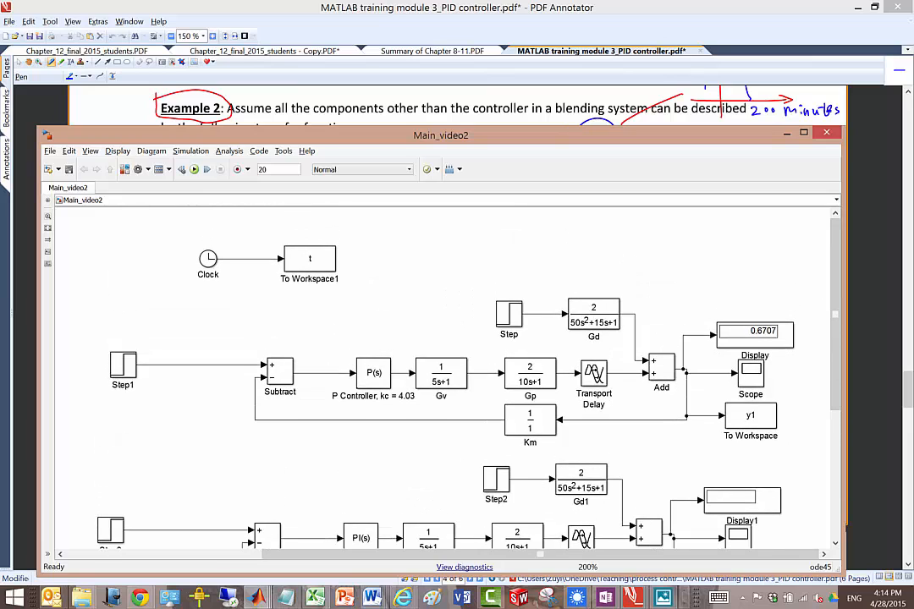
{"action": "left_click", "coordinate": [511, 99]}
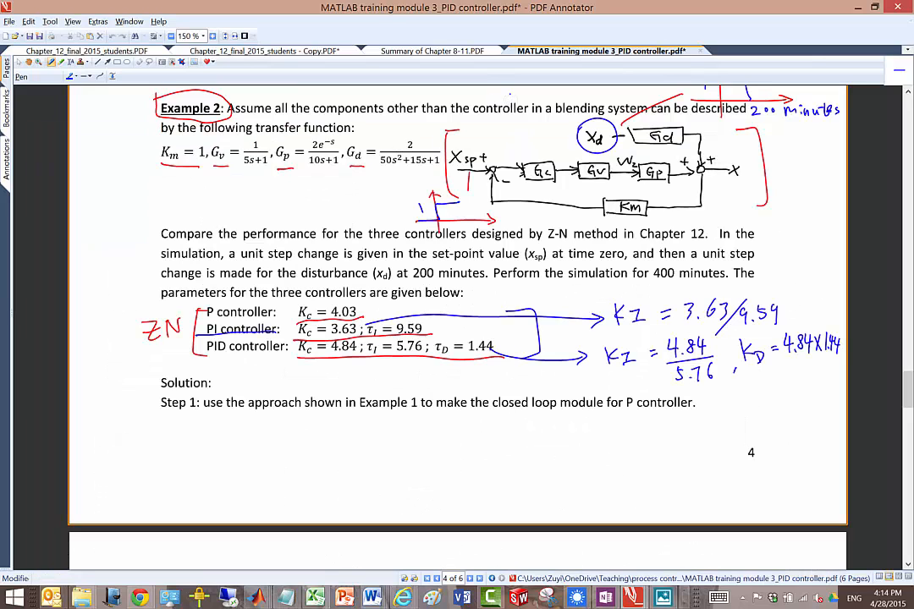
{"action": "mouse_move", "coordinate": [909, 391]}
{"action": "left_mouse_down"}
{"action": "mouse_move", "coordinate": [909, 500]}
{"action": "mouse_move", "coordinate": [902, 388]}
{"action": "left_mouse_up"}
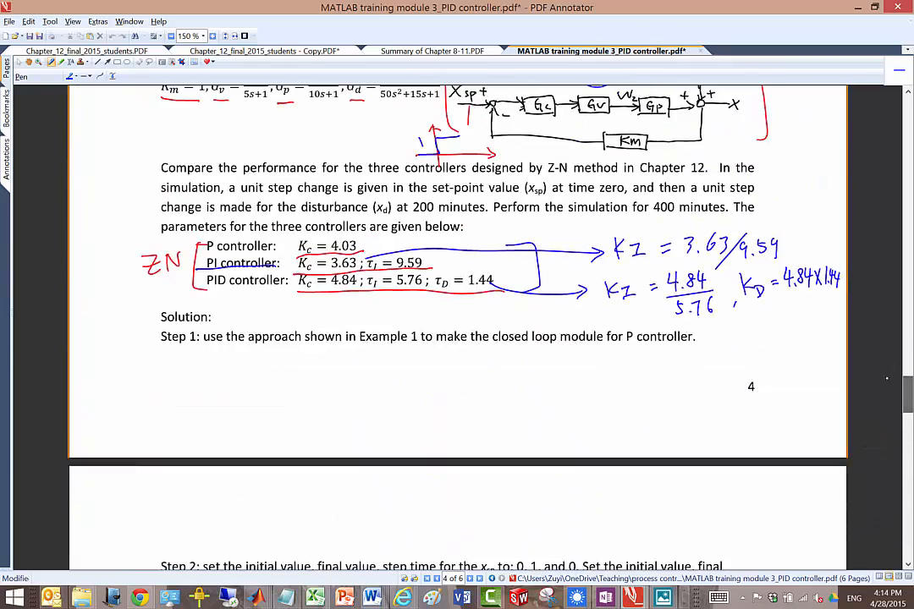
{"action": "key", "text": "alt+Tab"}
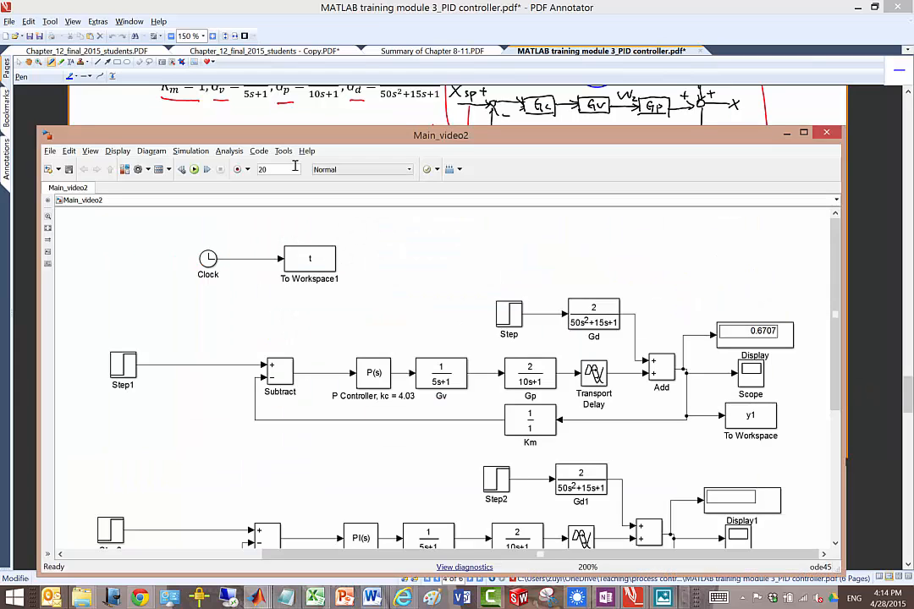
{"action": "double_click", "coordinate": [288, 169]}
{"action": "type", "text": "400"}
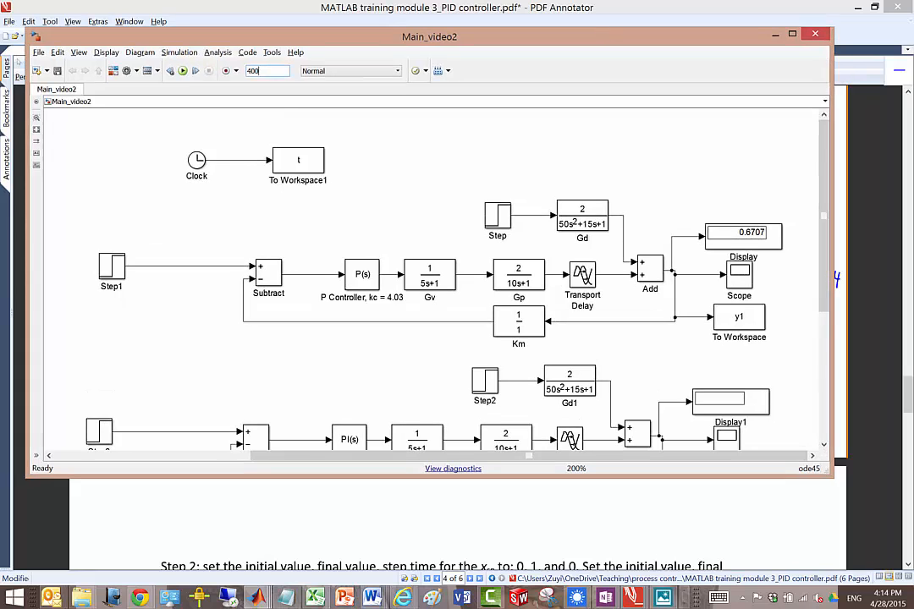
Step: Enlarge the model window, fit the P, PI and PID loops in view, and run the simulation
{"action": "double_click", "coordinate": [610, 35]}
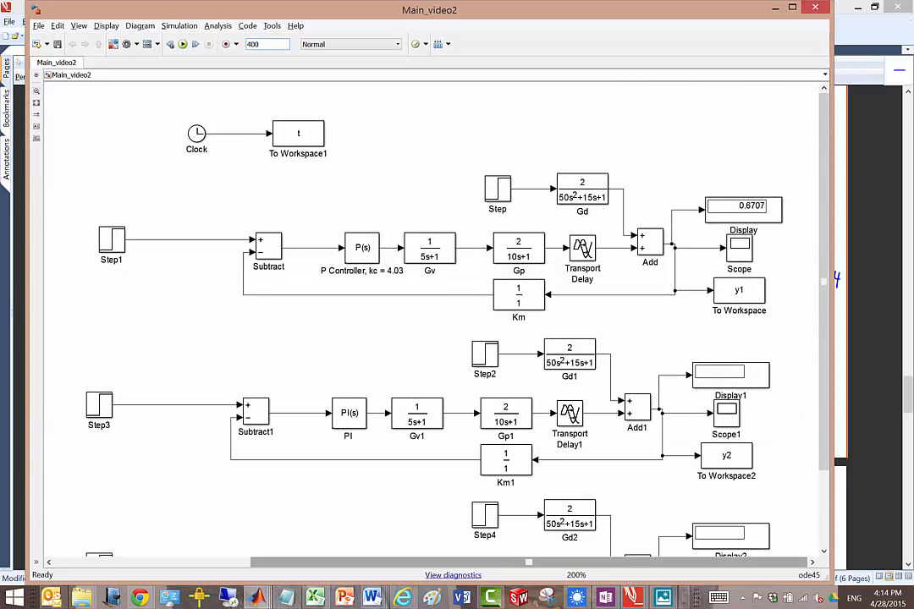
{"action": "key", "text": "space"}
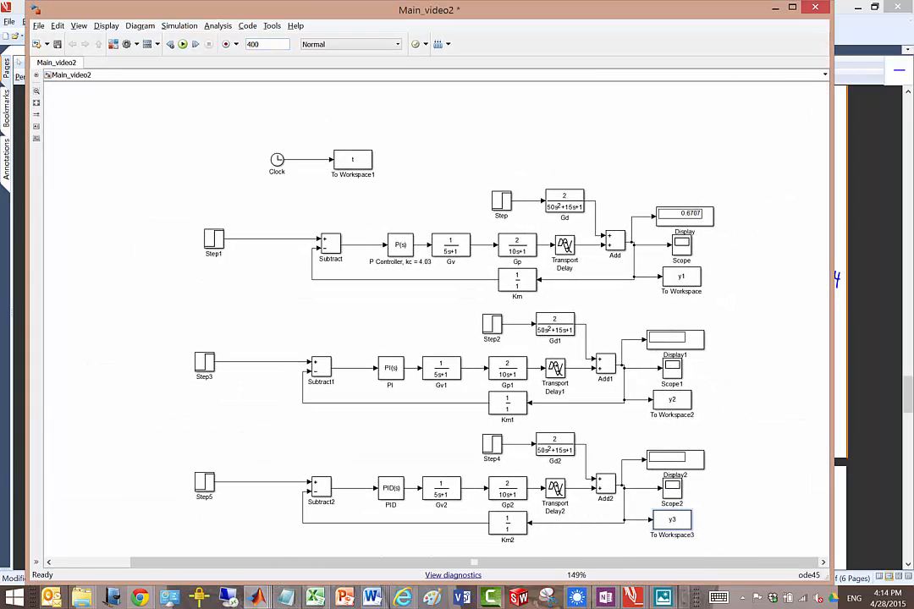
{"action": "scroll", "coordinate": [630, 388], "scroll_direction": "up", "scroll_amount": 2}
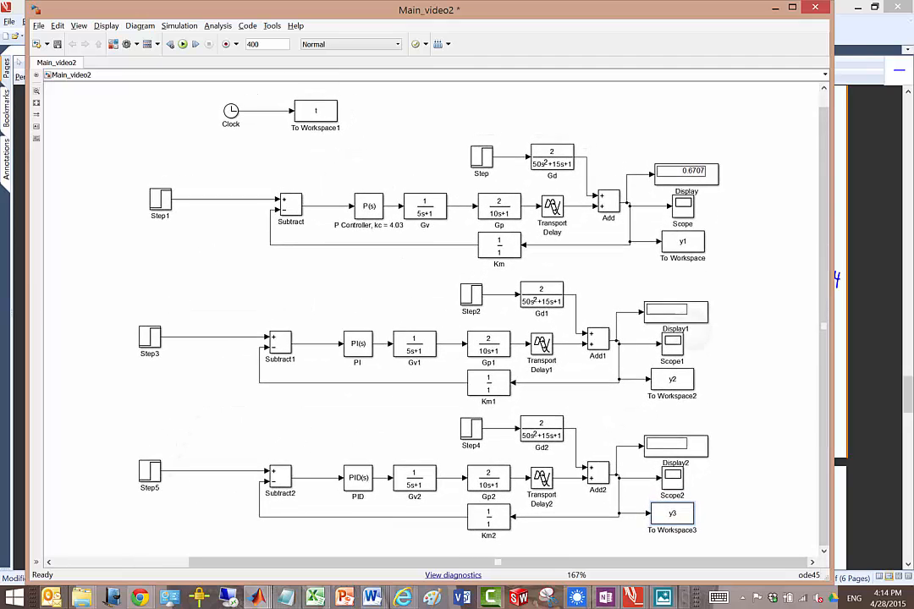
{"action": "left_click", "coordinate": [369, 231]}
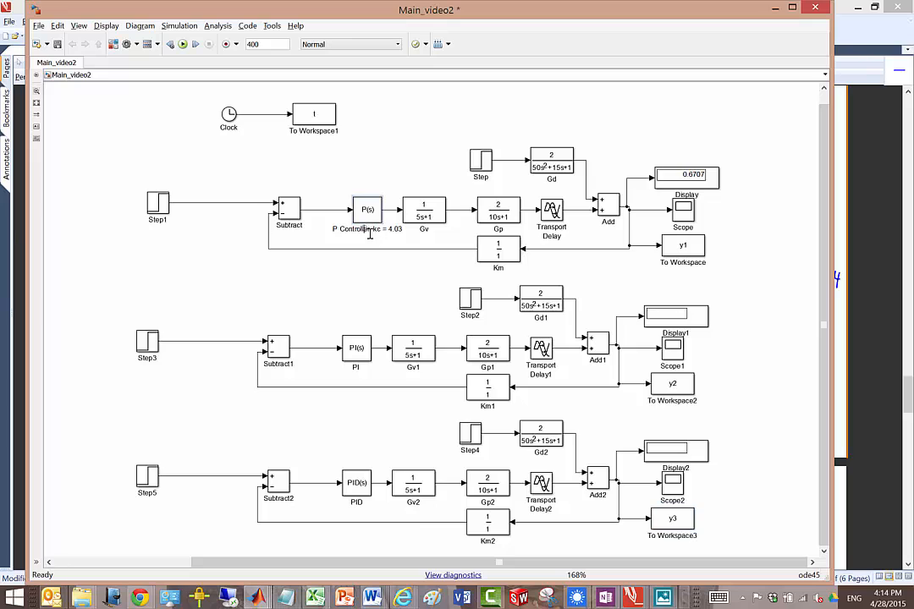
{"action": "left_click", "coordinate": [362, 367]}
{"action": "left_click", "coordinate": [377, 502]}
{"action": "left_click", "coordinate": [181, 44]}
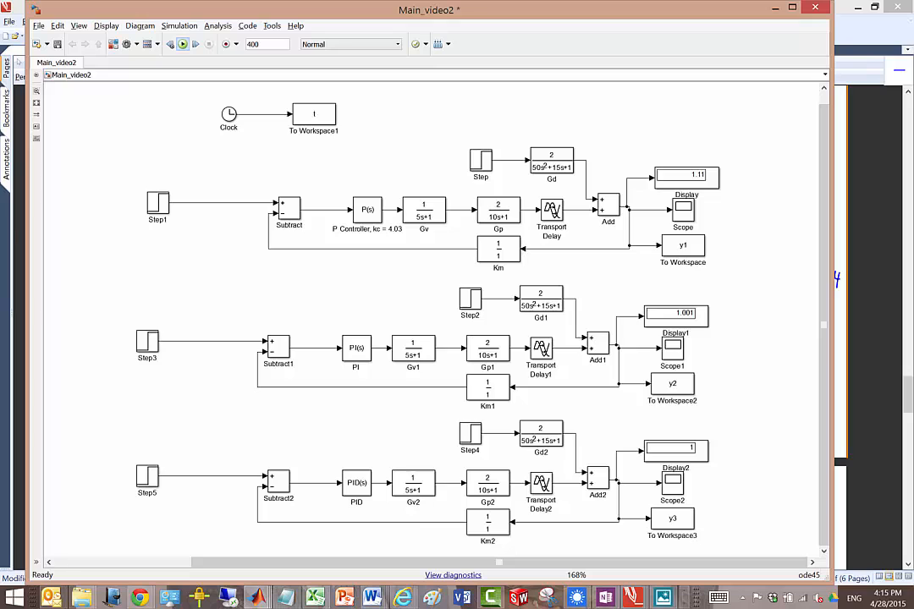
Step: Switch to the MATLAB main window and copy all the plotting code from Main_video_1.m into a new script
{"action": "left_click", "coordinate": [256, 597]}
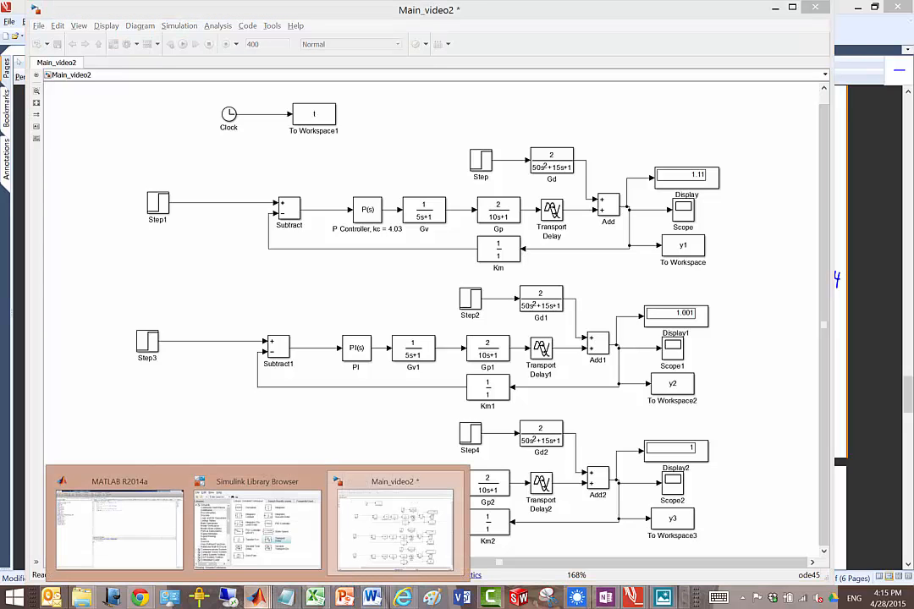
{"action": "left_click", "coordinate": [163, 555]}
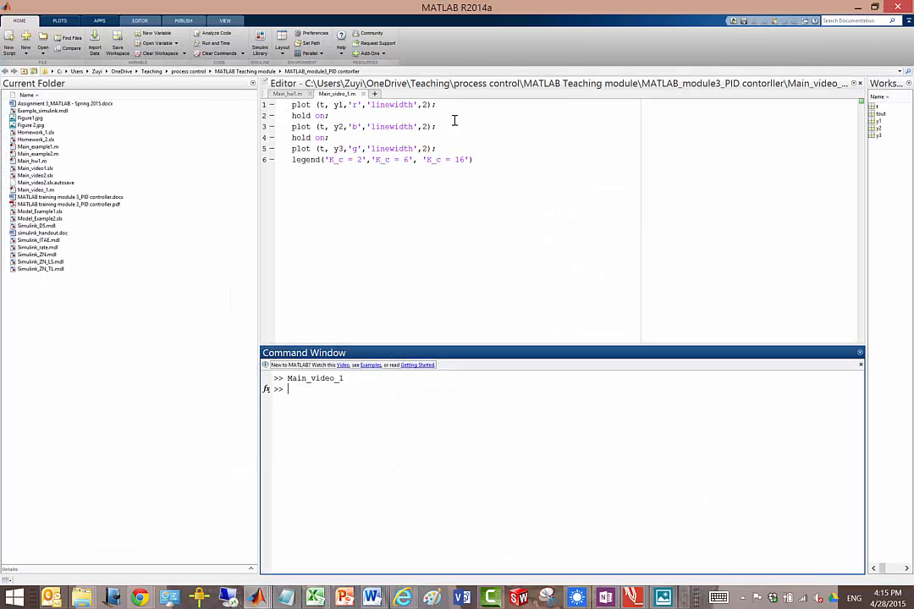
{"action": "left_click", "coordinate": [489, 160]}
{"action": "left_click_drag", "start_coordinate": [486, 157], "coordinate": [245, 90]}
{"action": "key", "text": "ctrl+c"}
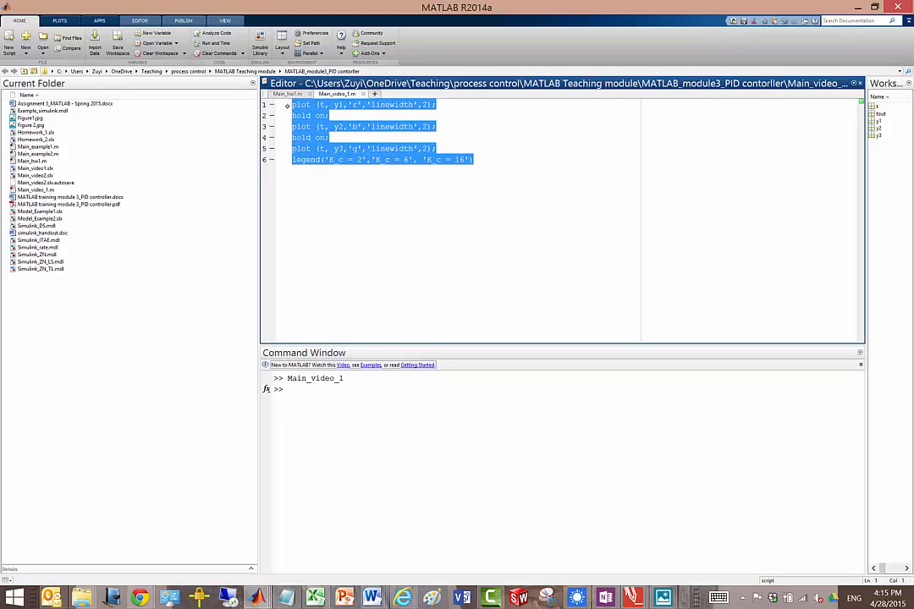
{"action": "key", "text": "ctrl+n"}
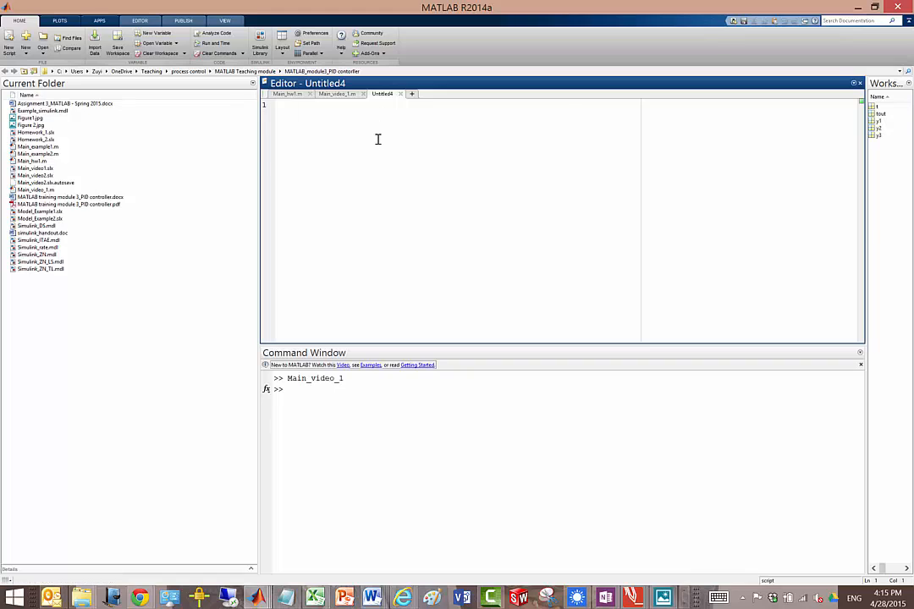
{"action": "key", "text": "ctrl+v"}
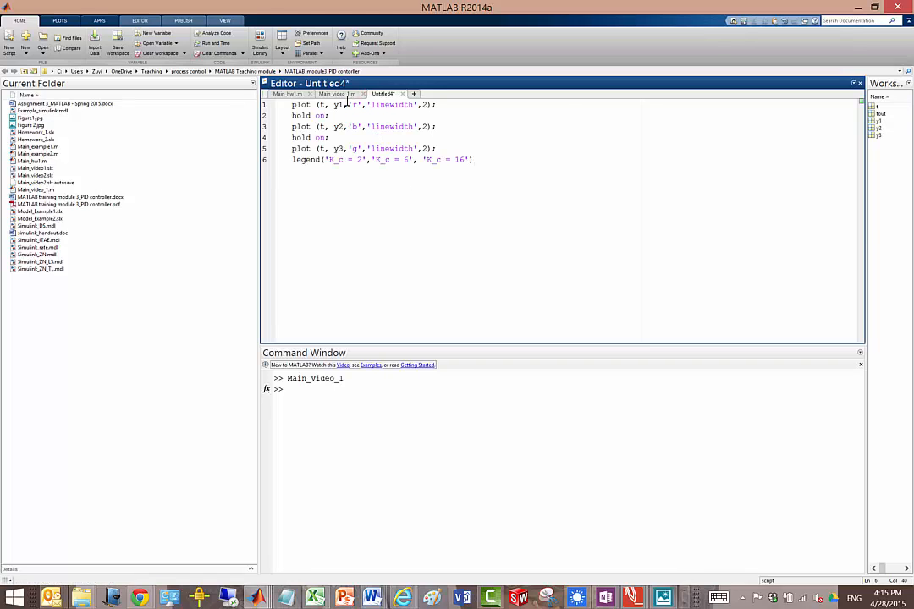
Step: Save the new script as Main_video_2 in the same folder as Main_video_1
{"action": "key", "text": "ctrl+s"}
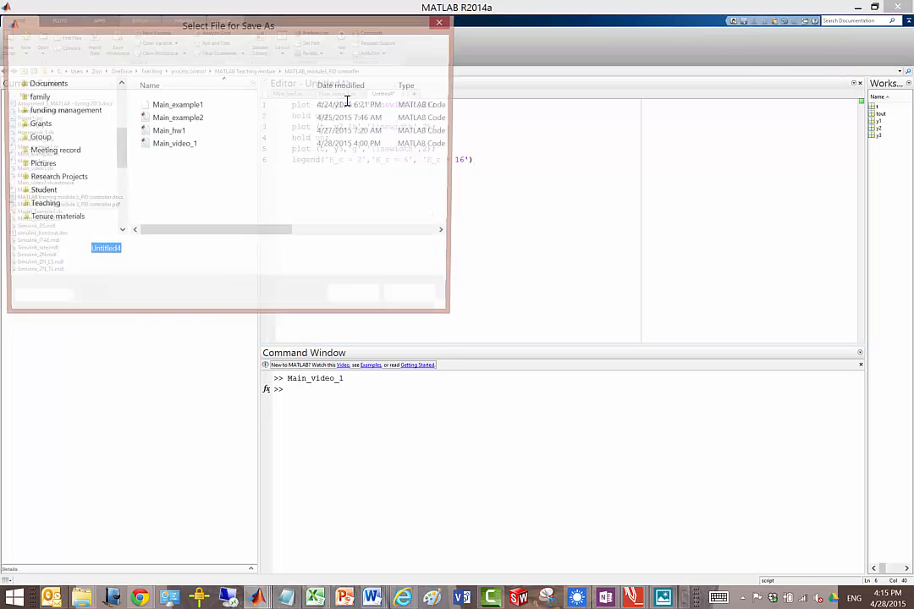
{"action": "left_click", "coordinate": [176, 145]}
{"action": "left_click", "coordinate": [169, 248]}
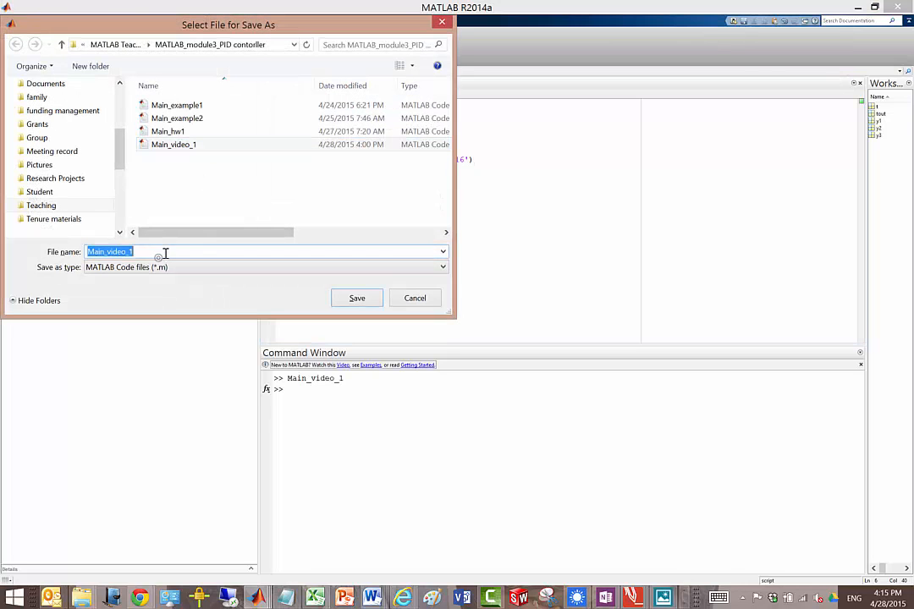
{"action": "left_click", "coordinate": [169, 246]}
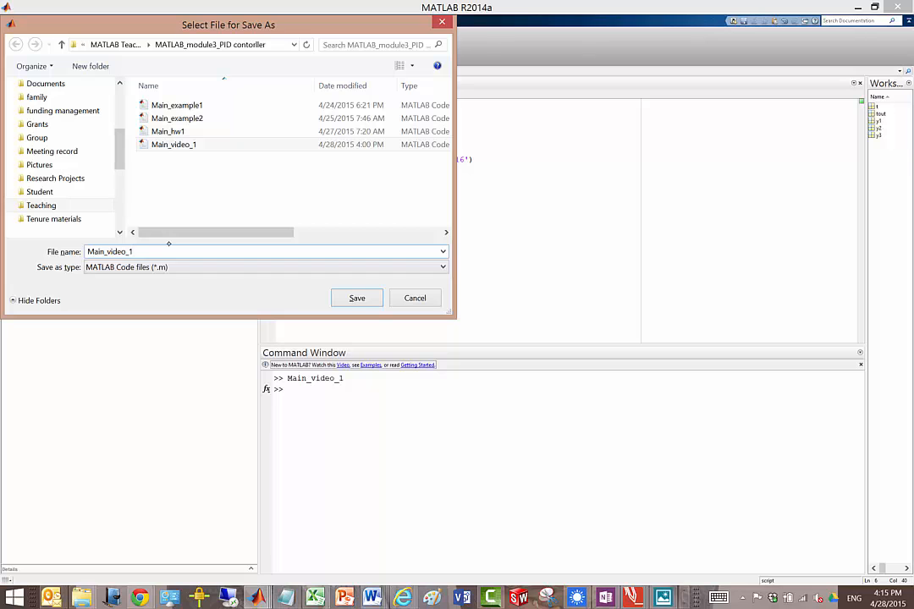
{"action": "key", "text": "BackSpace"}
{"action": "type", "text": "2"}
{"action": "left_click", "coordinate": [357, 298]}
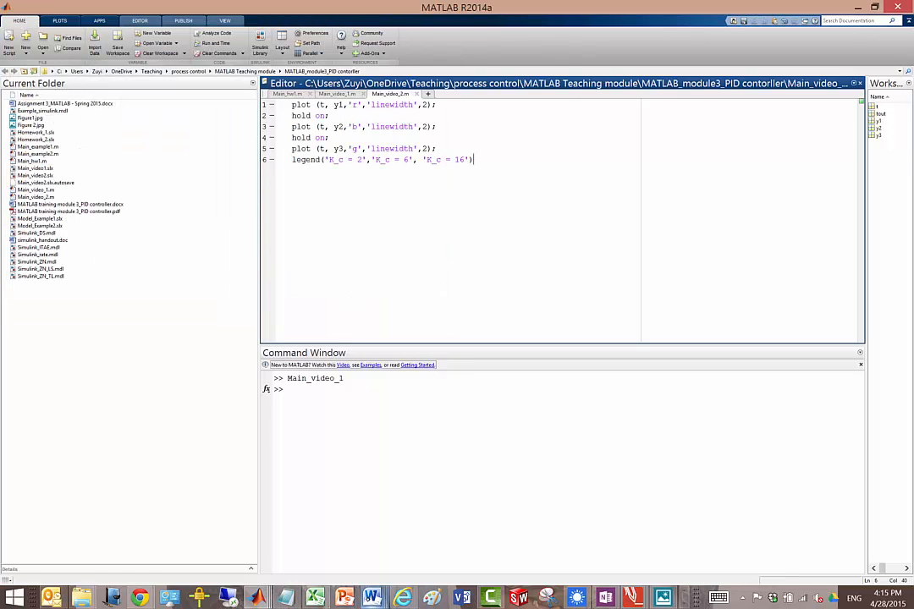
Step: Check the Step 4 plotting code in the training module PDF and set the y3 curve's colour to 'k' in the MATLAB script
{"action": "mouse_move", "coordinate": [633, 598]}
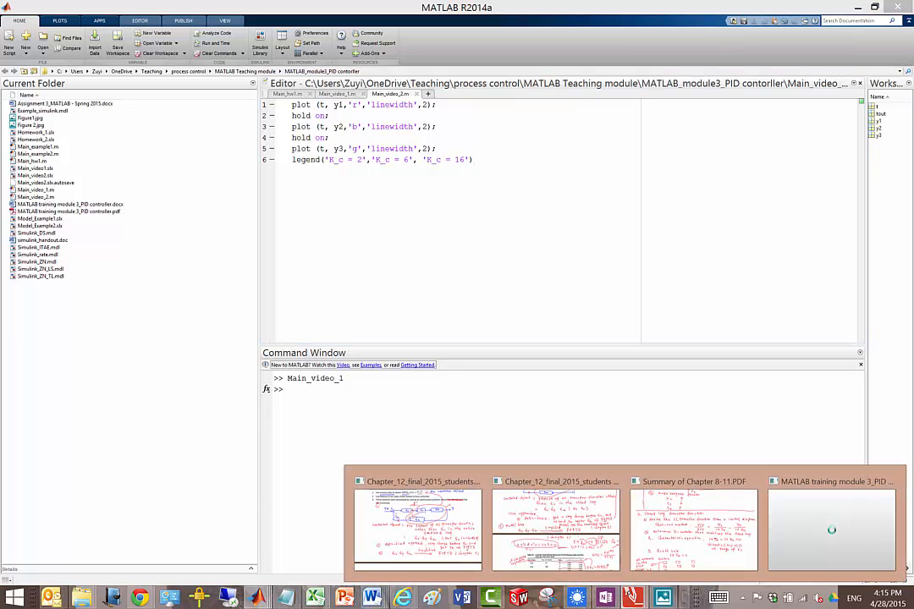
{"action": "left_click", "coordinate": [832, 525]}
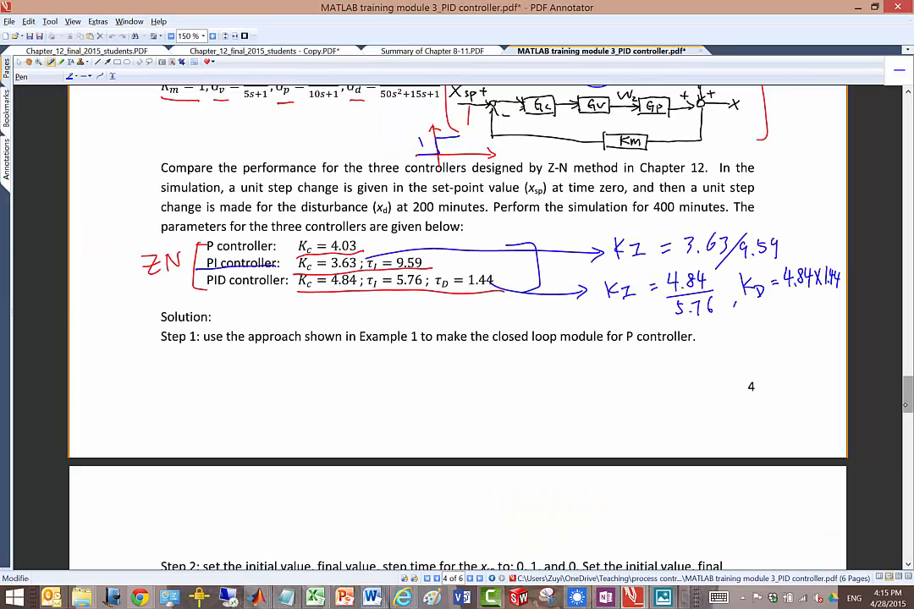
{"action": "left_click_drag", "start_coordinate": [908, 398], "coordinate": [909, 427]}
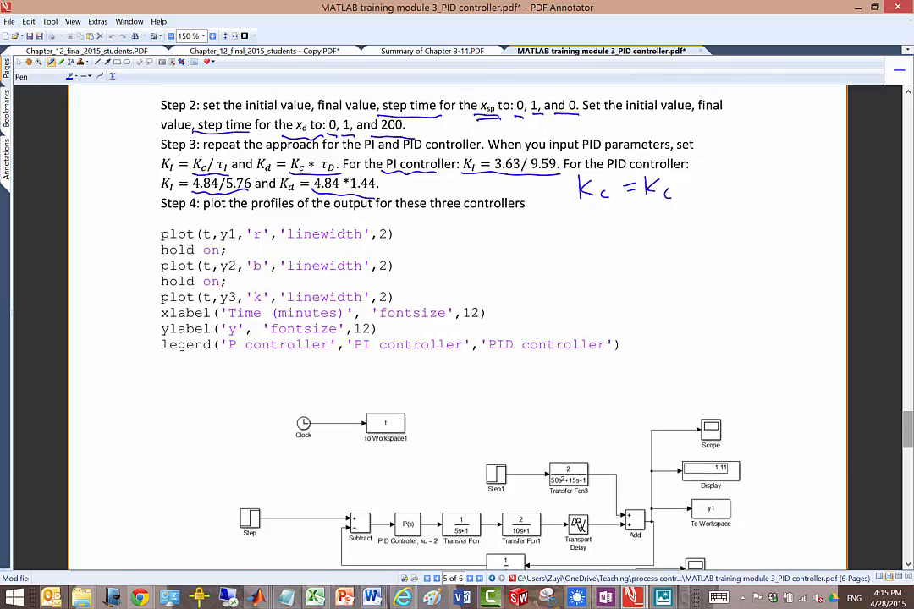
{"action": "left_click", "coordinate": [258, 597]}
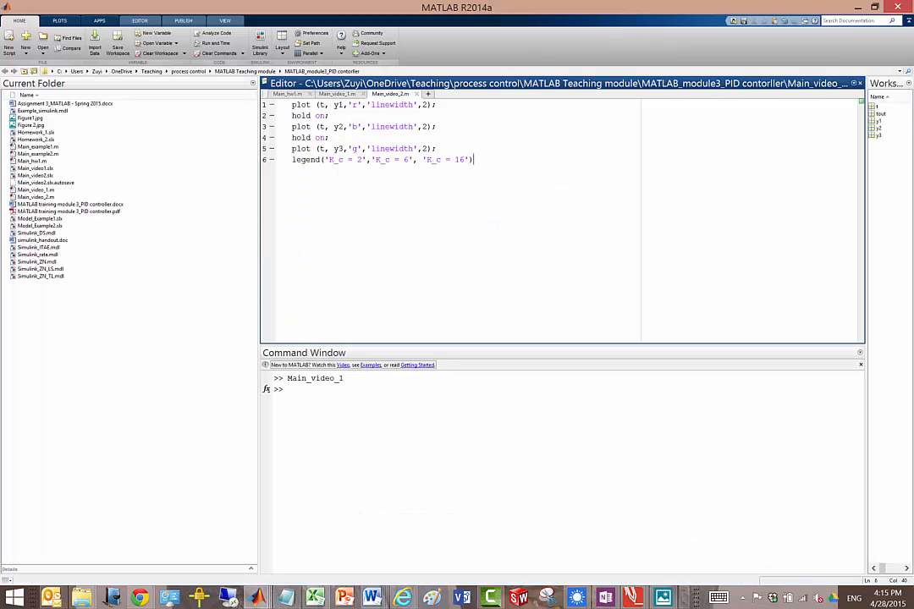
{"action": "left_click", "coordinate": [353, 126]}
{"action": "key", "text": "Down"}
{"action": "key", "text": "Down"}
{"action": "key", "text": "Delete"}
{"action": "type", "text": "k"}
Step: Replace the first two legend entries with 'P controller' and 'PI controller'
{"action": "left_click_drag", "start_coordinate": [330, 161], "coordinate": [362, 162]}
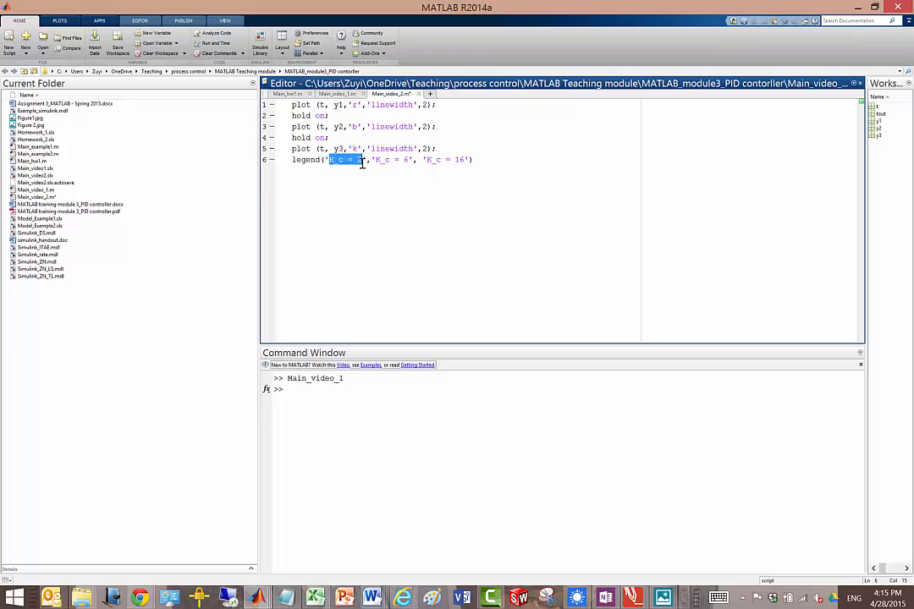
{"action": "type", "text": "P control"}
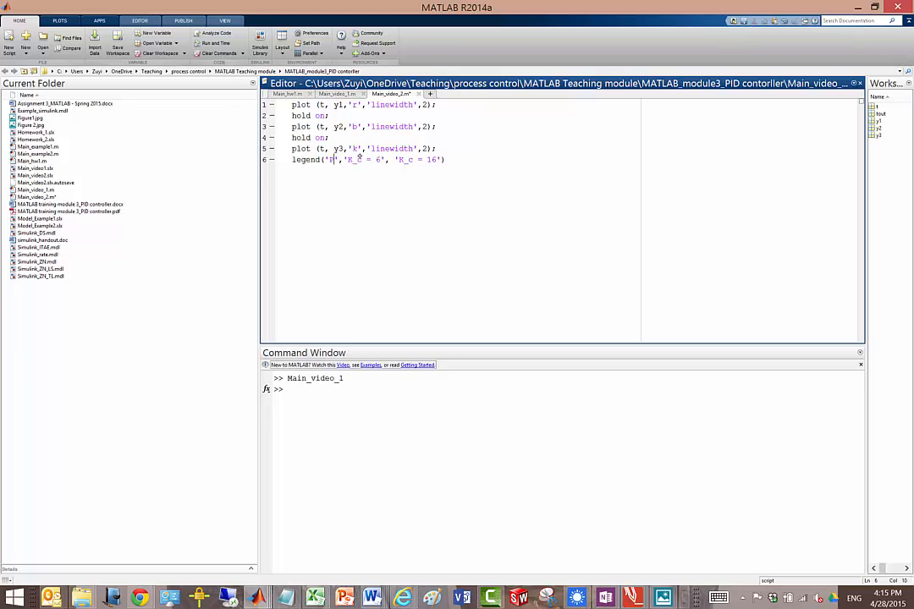
{"action": "type", "text": "ler"}
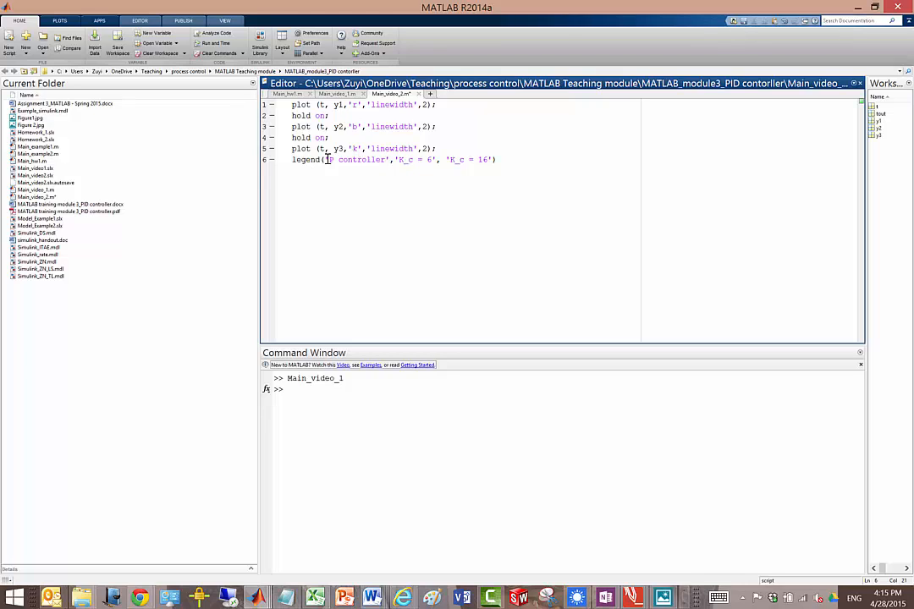
{"action": "mouse_move", "coordinate": [326, 160]}
{"action": "left_mouse_down"}
{"action": "mouse_move", "coordinate": [386, 161]}
{"action": "mouse_move", "coordinate": [324, 163]}
{"action": "left_mouse_up"}
{"action": "key", "text": "ctrl+c"}
{"action": "left_click_drag", "start_coordinate": [405, 161], "coordinate": [435, 161]}
{"action": "key", "text": "Delete"}
{"action": "key", "text": "ctrl+v"}
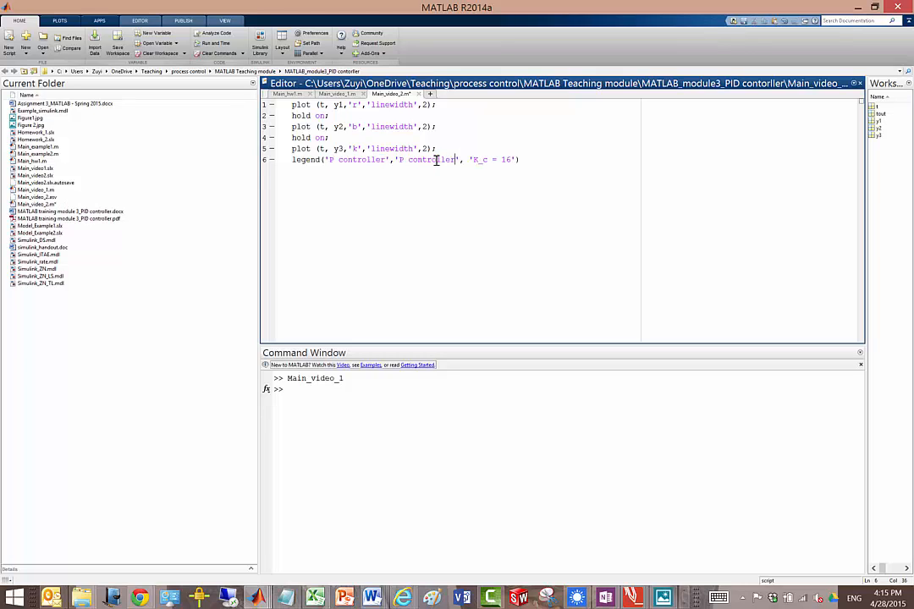
{"action": "left_click", "coordinate": [404, 160]}
{"action": "type", "text": "I"}
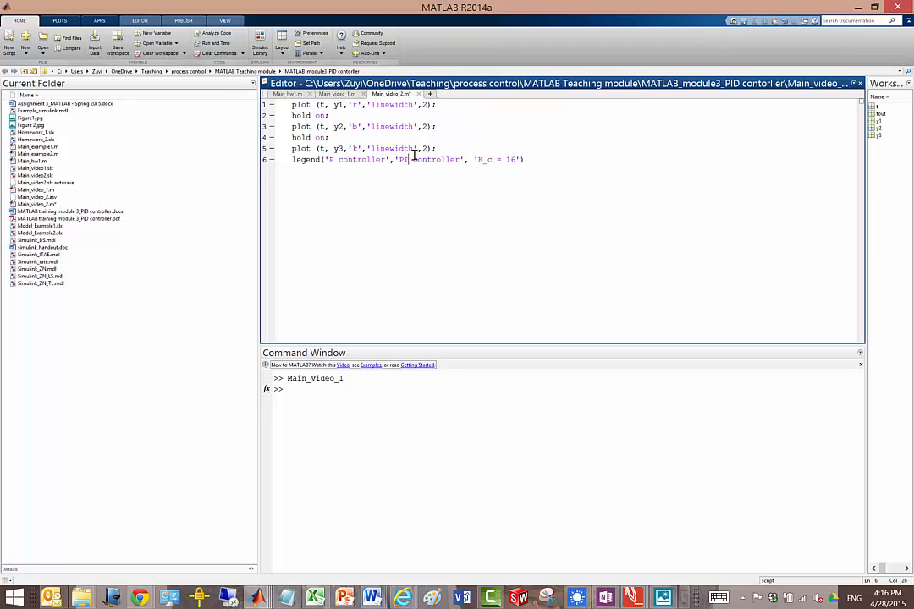
Step: Replace the third legend entry with 'PID controller' and save the script
{"action": "left_click_drag", "start_coordinate": [480, 161], "coordinate": [518, 160]}
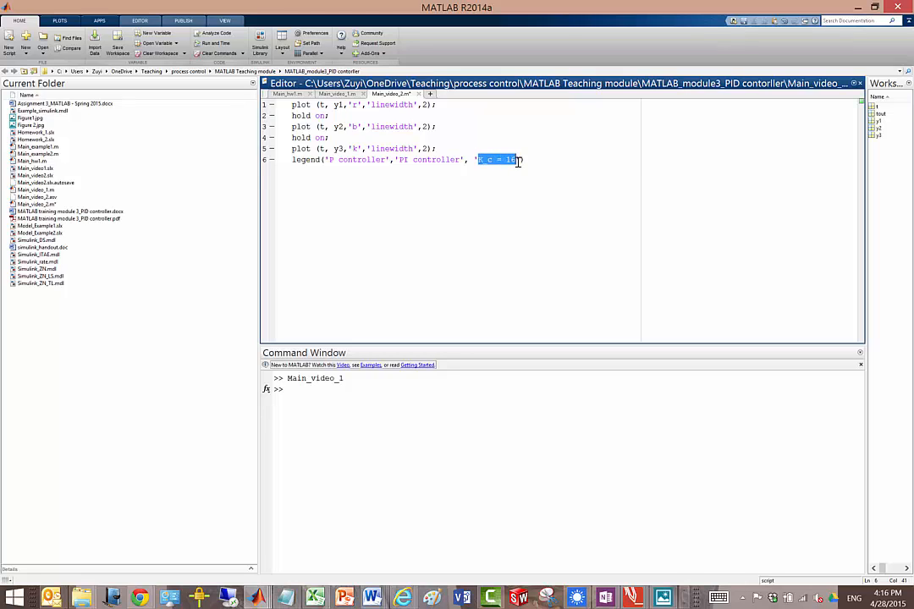
{"action": "key", "text": "Delete"}
{"action": "key", "text": "ctrl+v"}
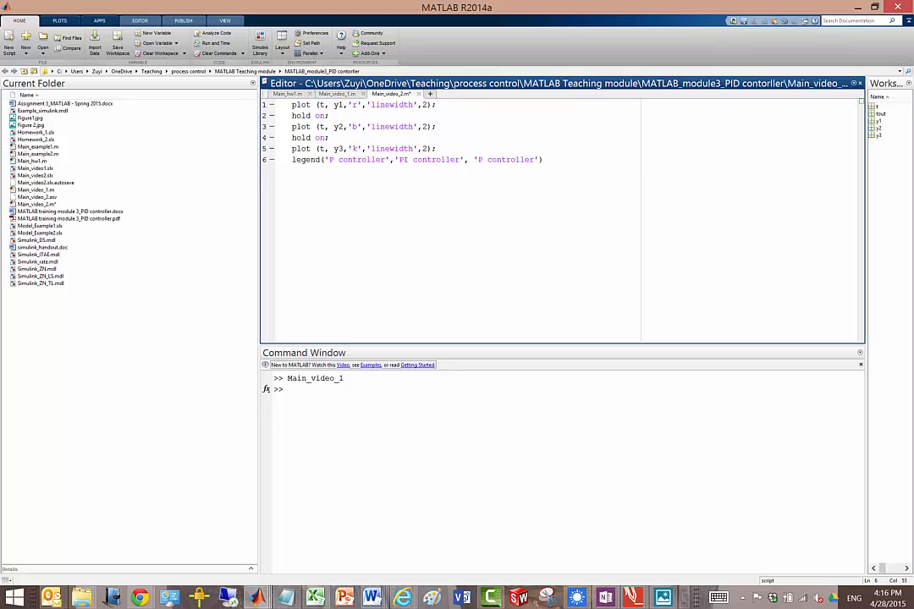
{"action": "left_click", "coordinate": [481, 159]}
{"action": "type", "text": "ID"}
{"action": "key", "text": "ctrl+s"}
Step: Rerun the Main_video2 Simulink simulation and execute Main_video_2 at the MATLAB prompt to plot the three responses
{"action": "left_click", "coordinate": [315, 392]}
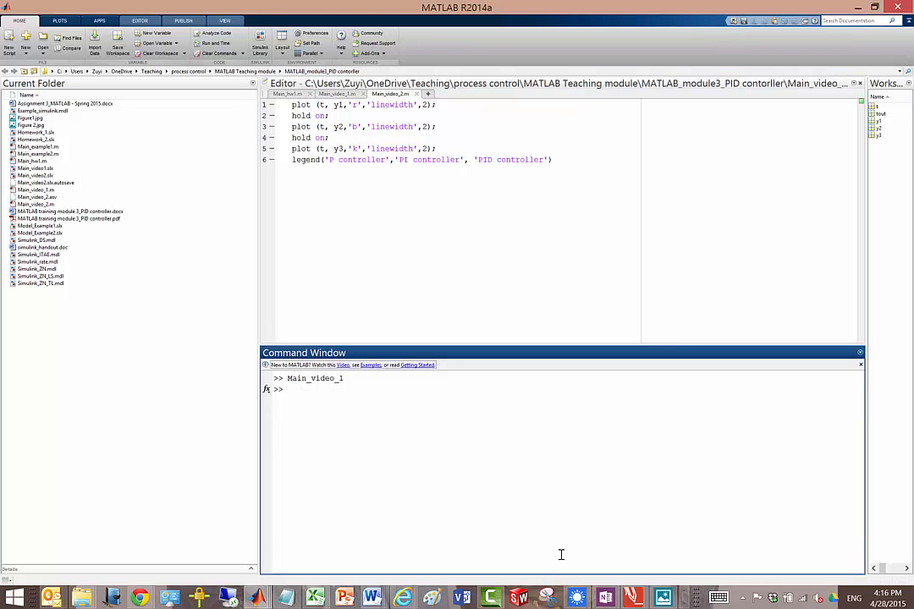
{"action": "key", "text": "Up"}
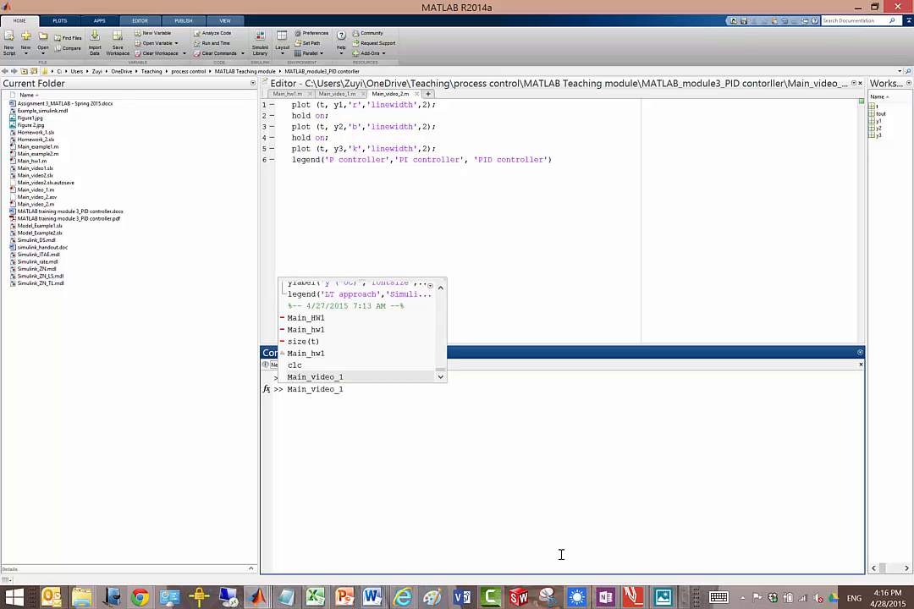
{"action": "mouse_move", "coordinate": [256, 598]}
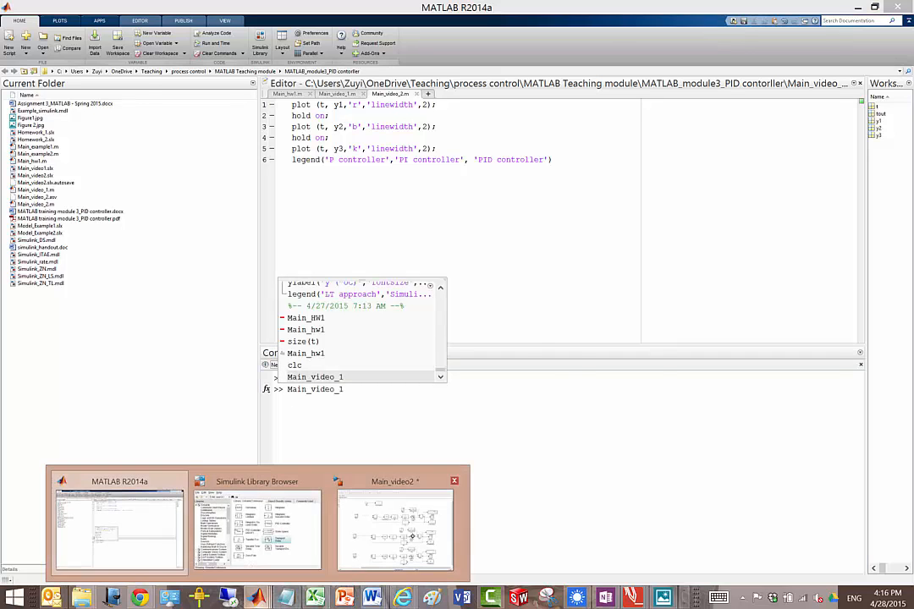
{"action": "left_click", "coordinate": [411, 519]}
{"action": "left_click", "coordinate": [183, 44]}
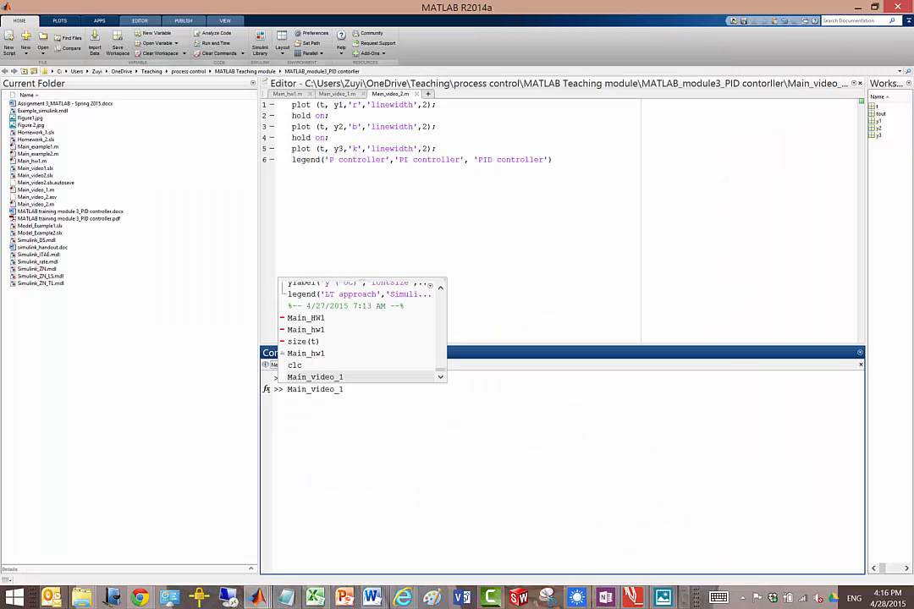
{"action": "key", "text": "BackSpace"}
{"action": "type", "text": "2"}
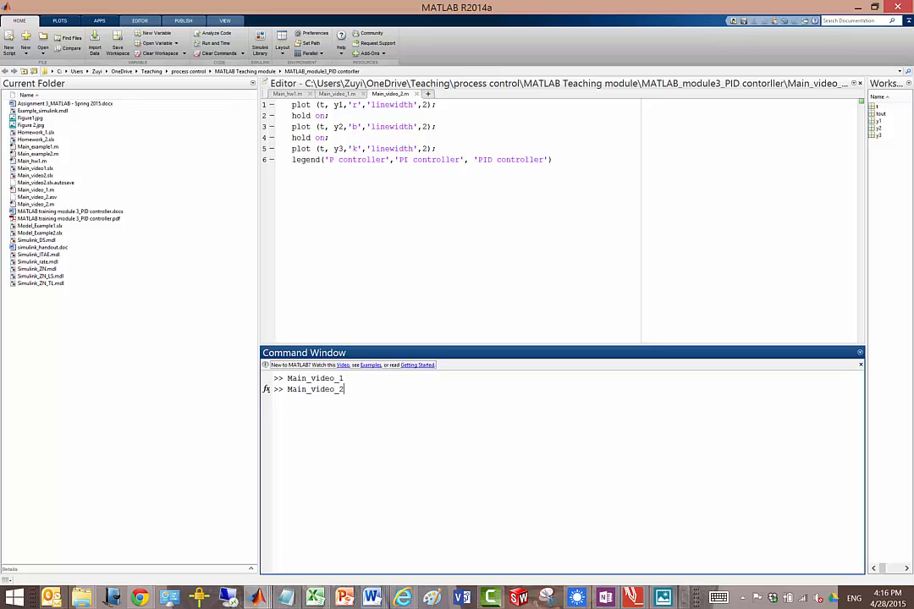
{"action": "key", "text": "Return"}
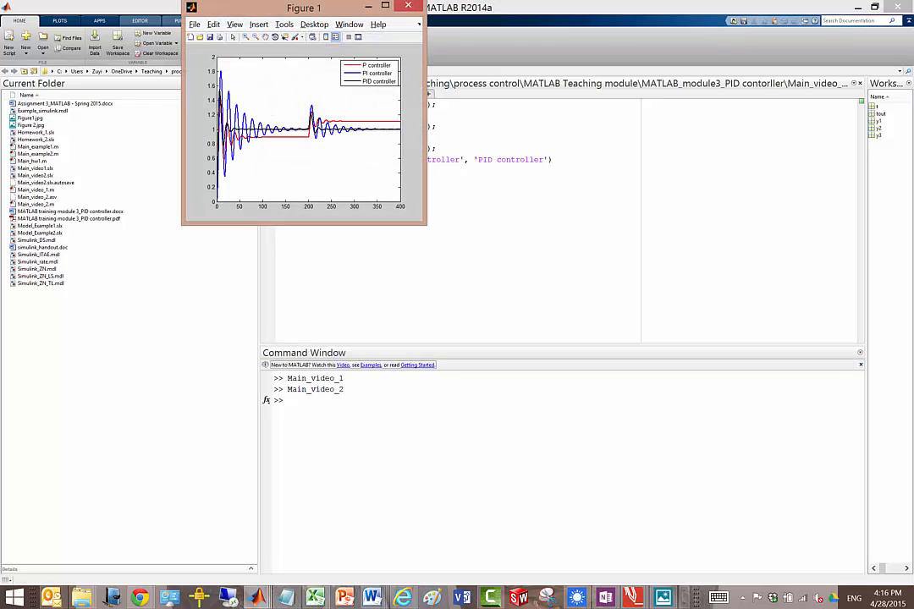
Step: Examine the P, PI and PID response curves in the maximized figure and return to the MATLAB main window
{"action": "left_click", "coordinate": [385, 6]}
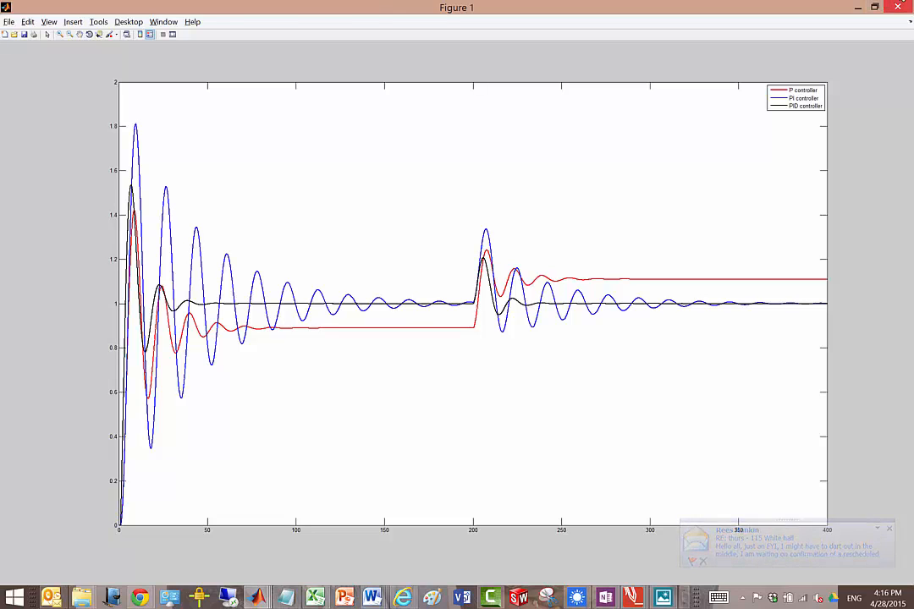
{"action": "left_click", "coordinate": [875, 6]}
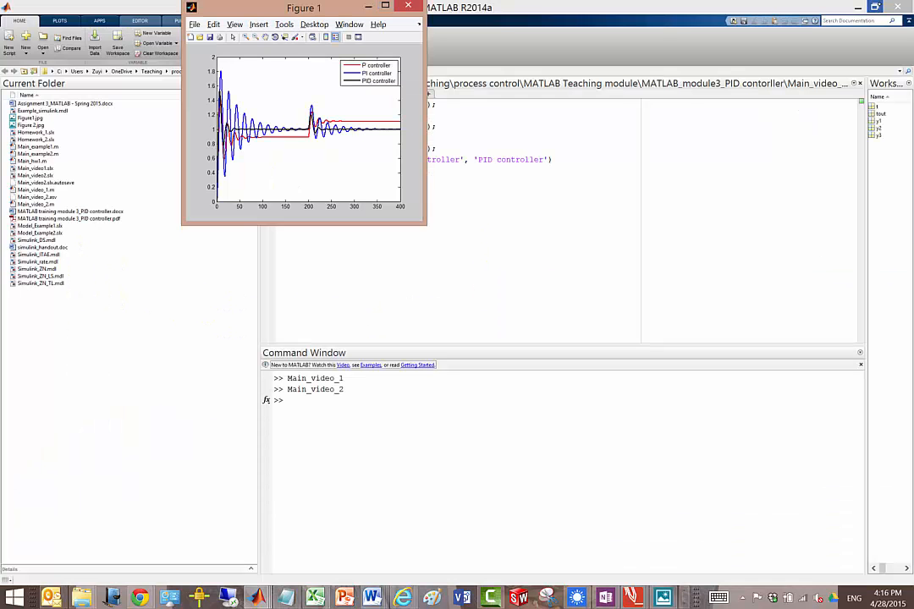
{"action": "left_click", "coordinate": [367, 402]}
Step: Add an xlabel command with the text 'Time (minutes)' below the y3 plot line
{"action": "left_click", "coordinate": [493, 142]}
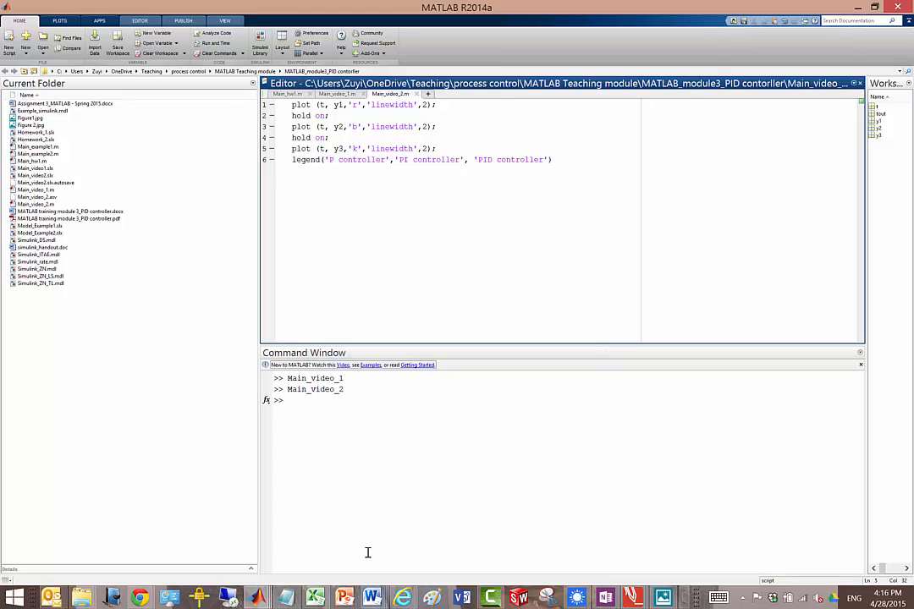
{"action": "key", "text": "Return"}
{"action": "type", "text": "xlabel()"}
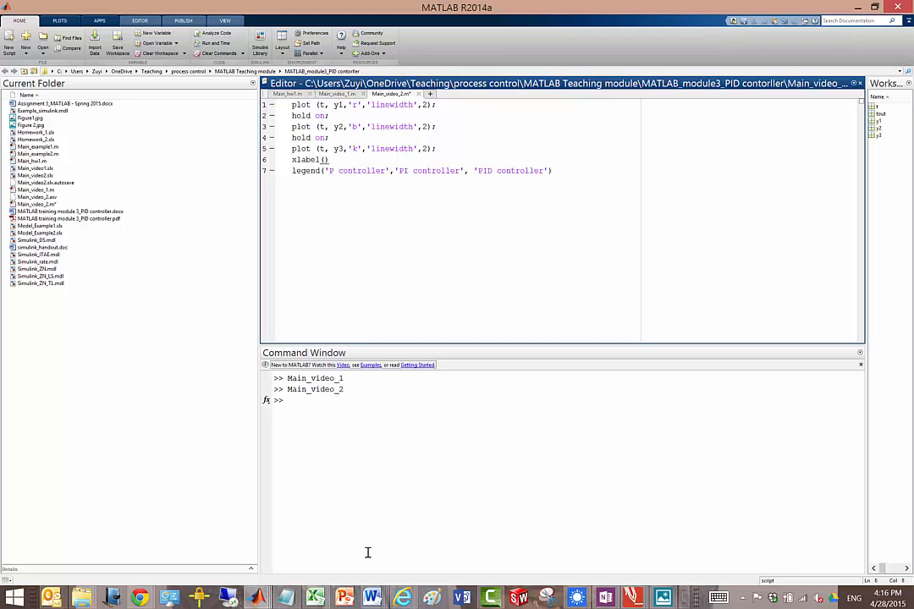
{"action": "type", "text": "'Time (minutes)"}
{"action": "key", "text": "End"}
Step: Add a ylabel command with the text 'y' and font size 12 below the xlabel line
{"action": "key", "text": "Return"}
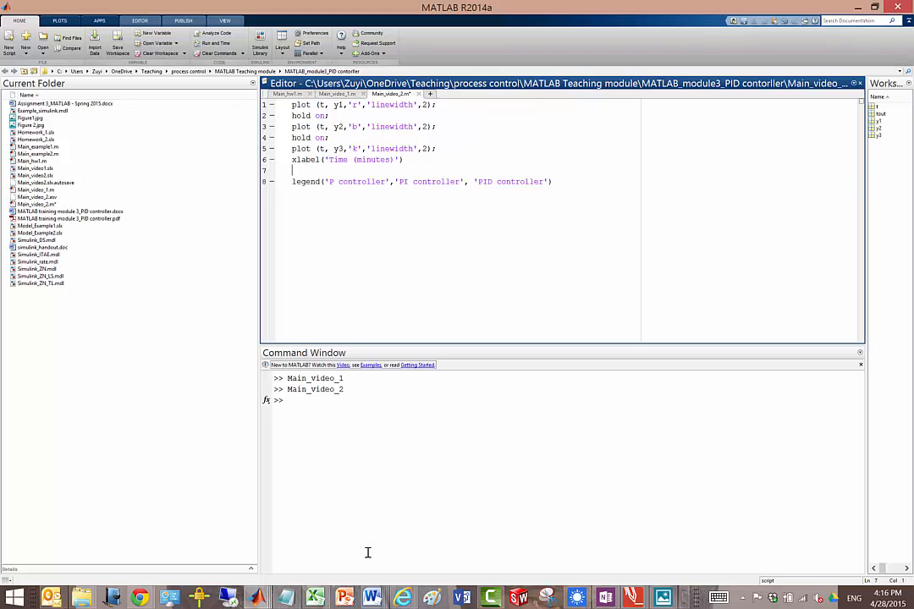
{"action": "type", "text": "ylabel('y"}
{"action": "key", "text": "ctrl+s"}
{"action": "type", "text": ",'fontsize',1"}
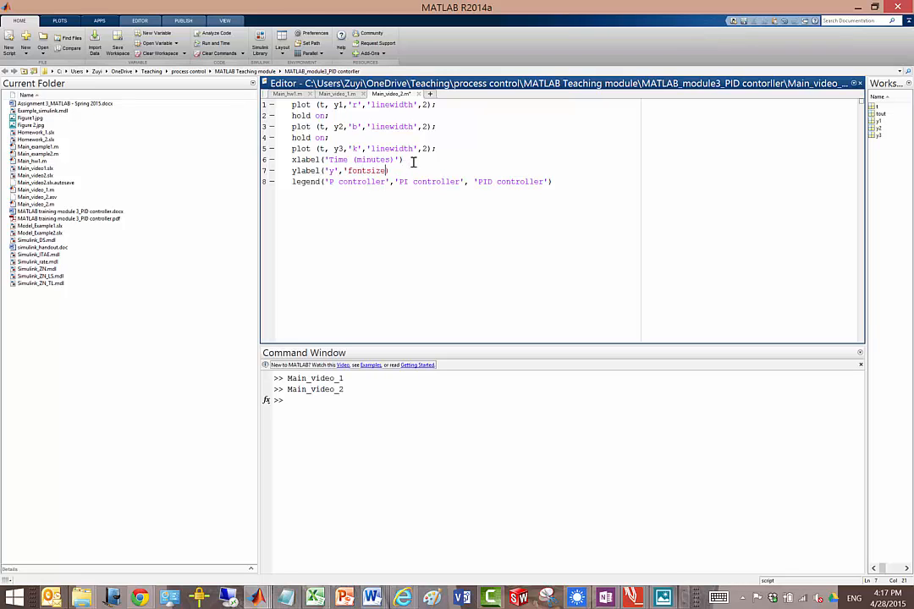
{"action": "type", "text": "2"}
Step: Copy the font size 12 setting from the ylabel command into the xlabel command
{"action": "left_click_drag", "start_coordinate": [338, 170], "coordinate": [406, 170]}
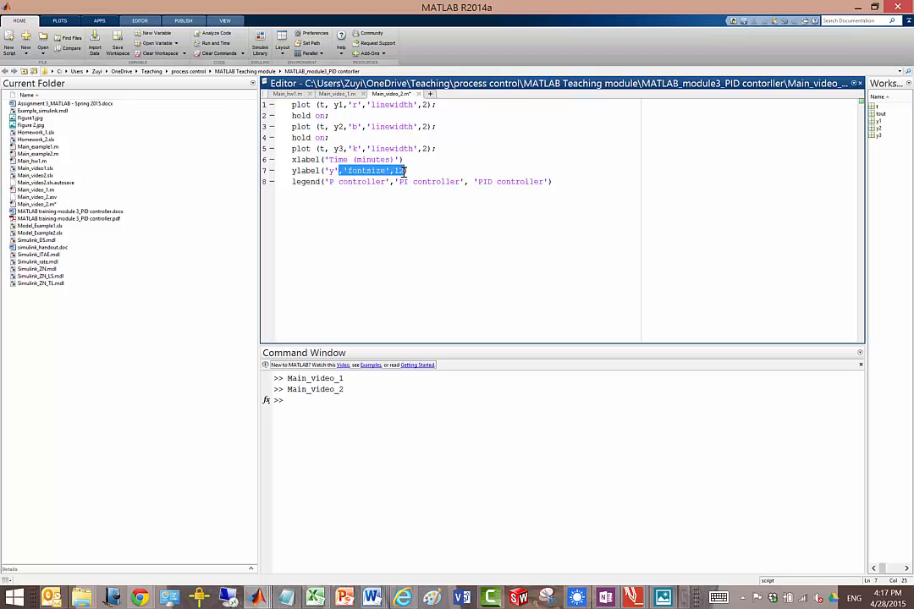
{"action": "key", "text": "ctrl+c"}
{"action": "left_click", "coordinate": [403, 155]}
{"action": "key", "text": "ctrl+v"}
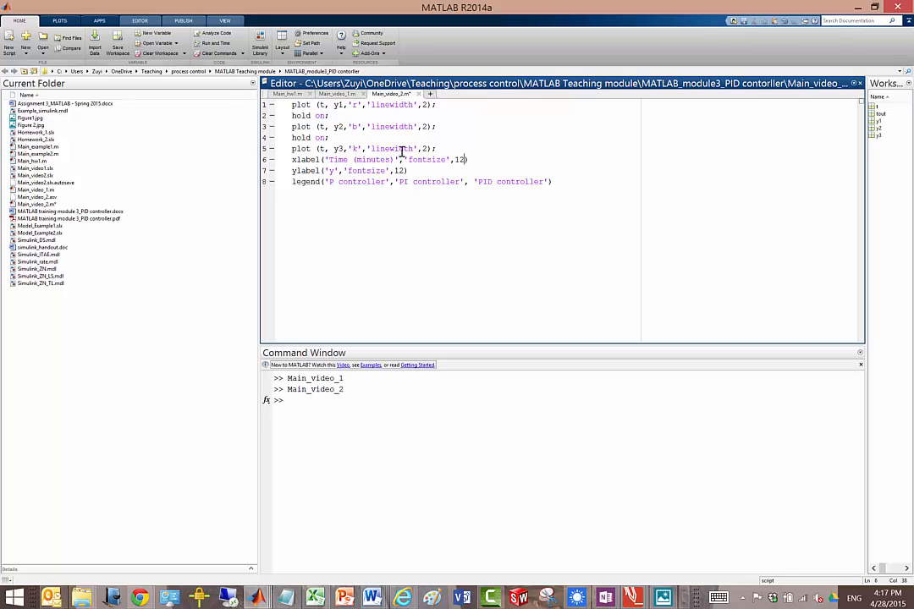
Step: Run the saved Main_video_2 script again and view the labelled response figure
{"action": "left_click", "coordinate": [303, 390]}
{"action": "key", "text": "Up"}
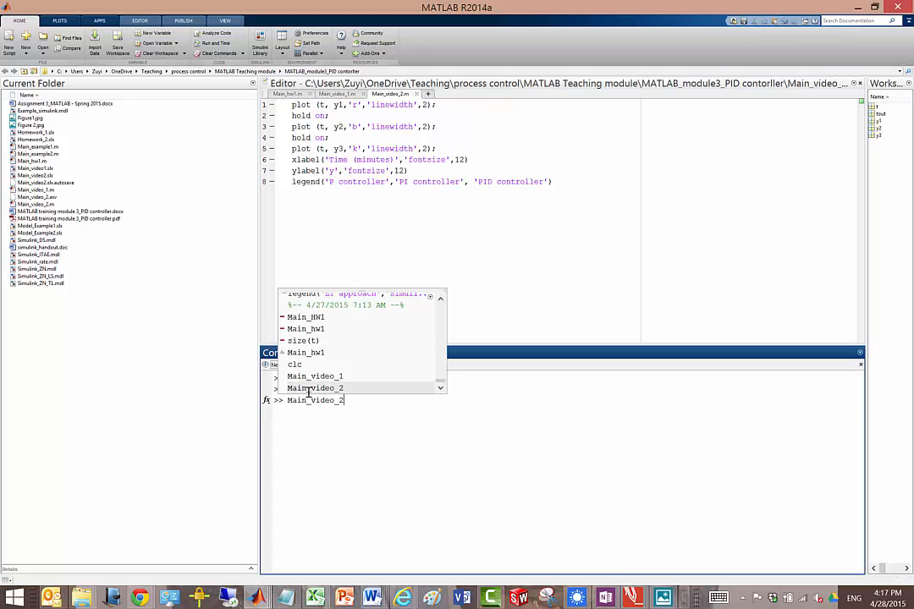
{"action": "key", "text": "Return"}
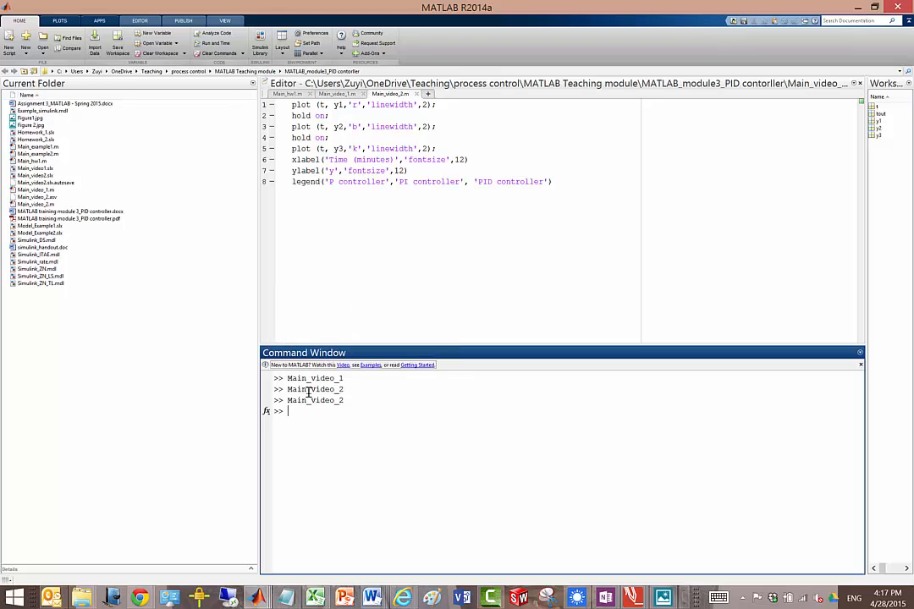
{"action": "mouse_move", "coordinate": [258, 598]}
{"action": "left_click", "coordinate": [501, 530]}
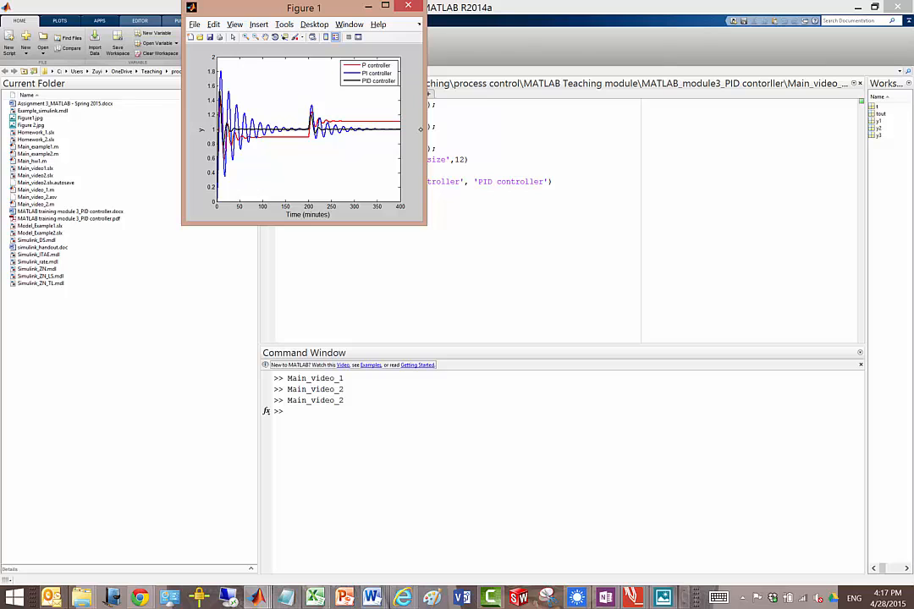
{"action": "left_click", "coordinate": [338, 412]}
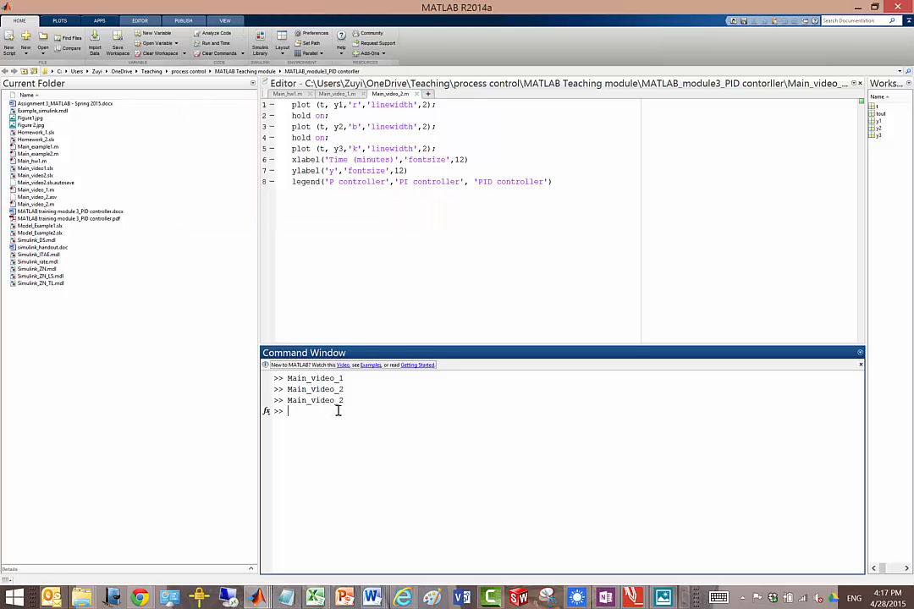